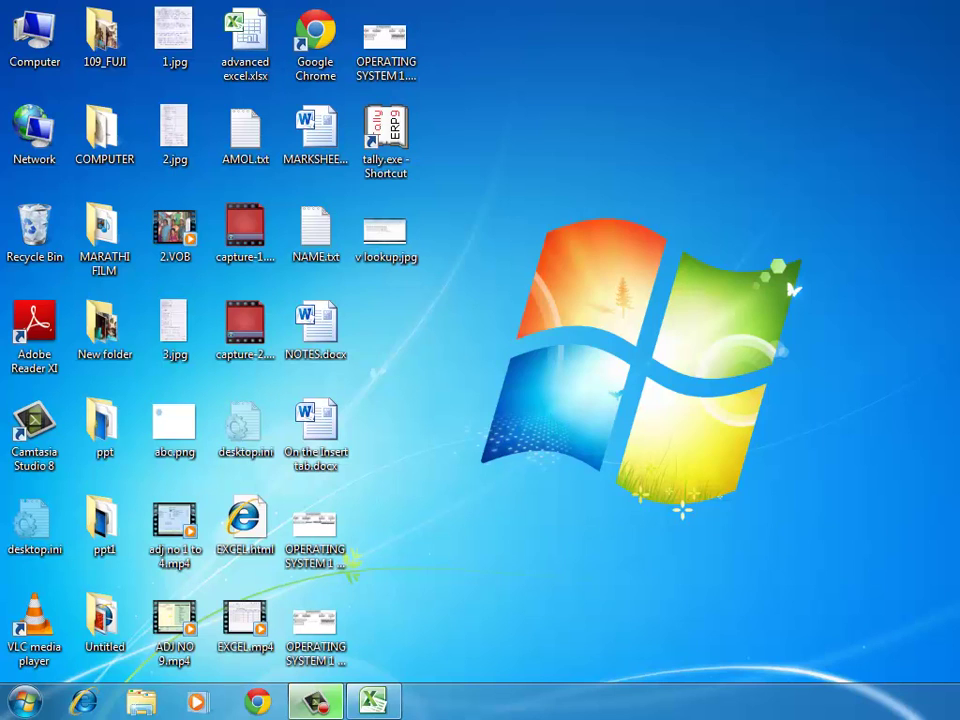
Browse the Start menu's All Programs list and Microsoft Office folder, then close it unused.
left_click(784, 652)
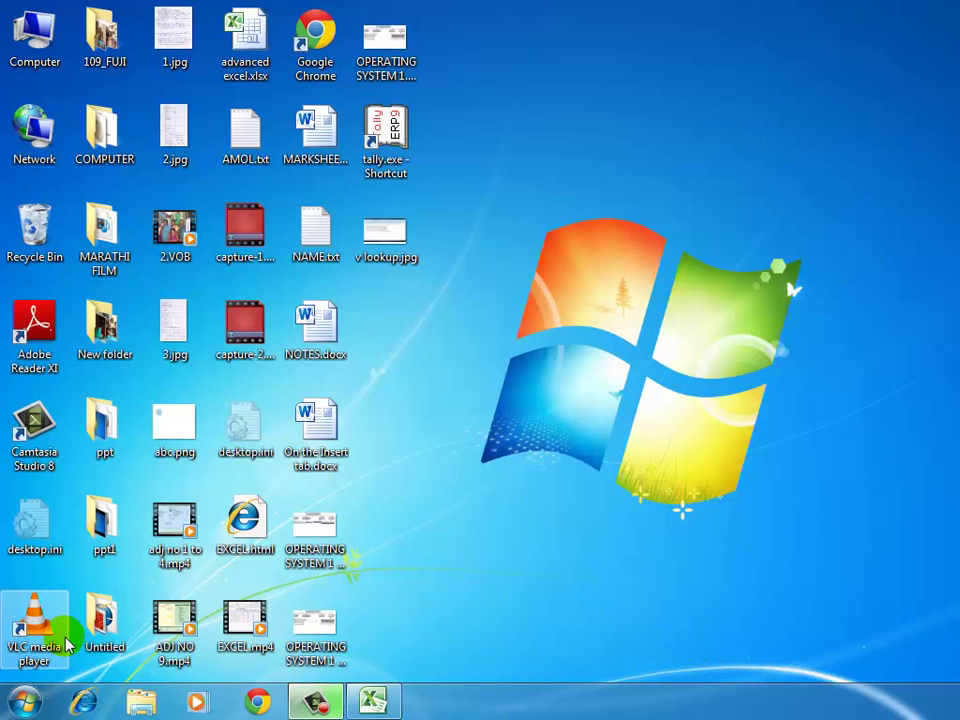
left_click(24, 703)
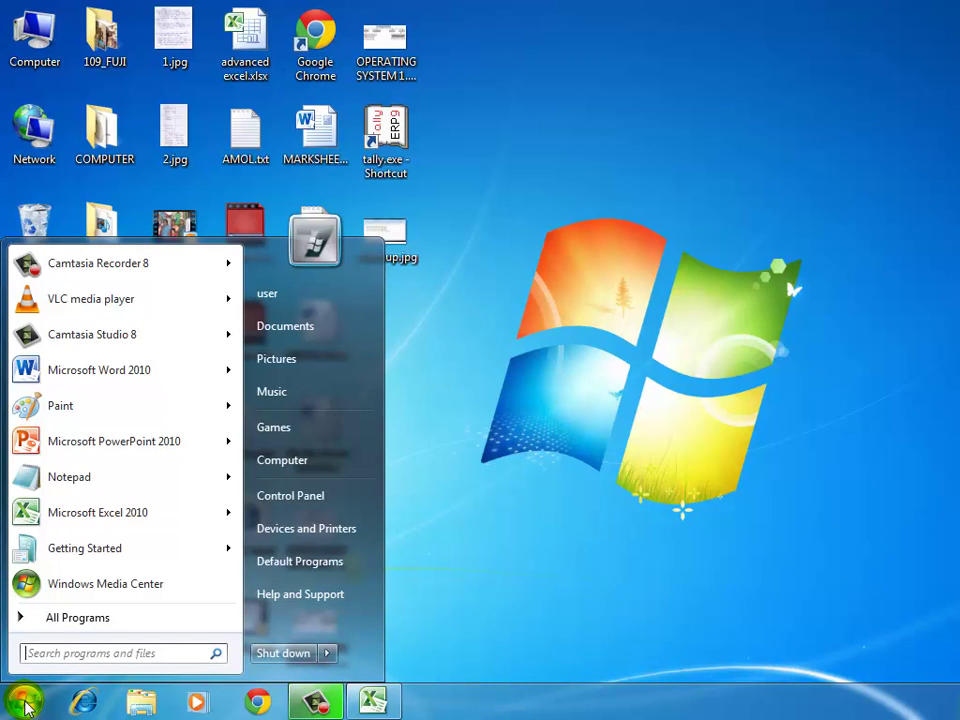
left_click(127, 622)
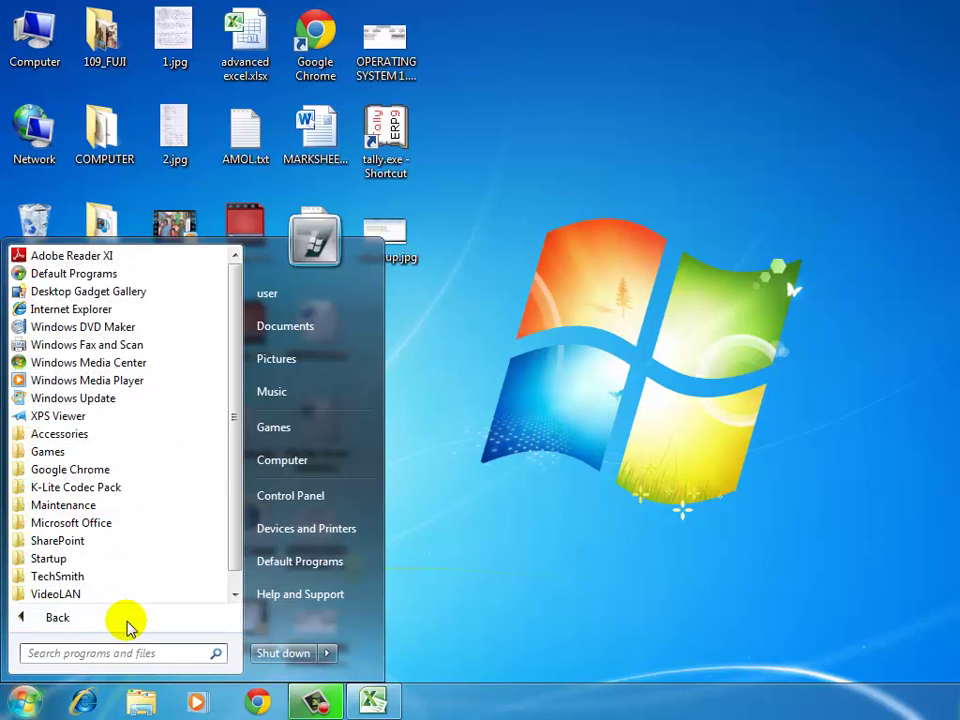
left_click(55, 624)
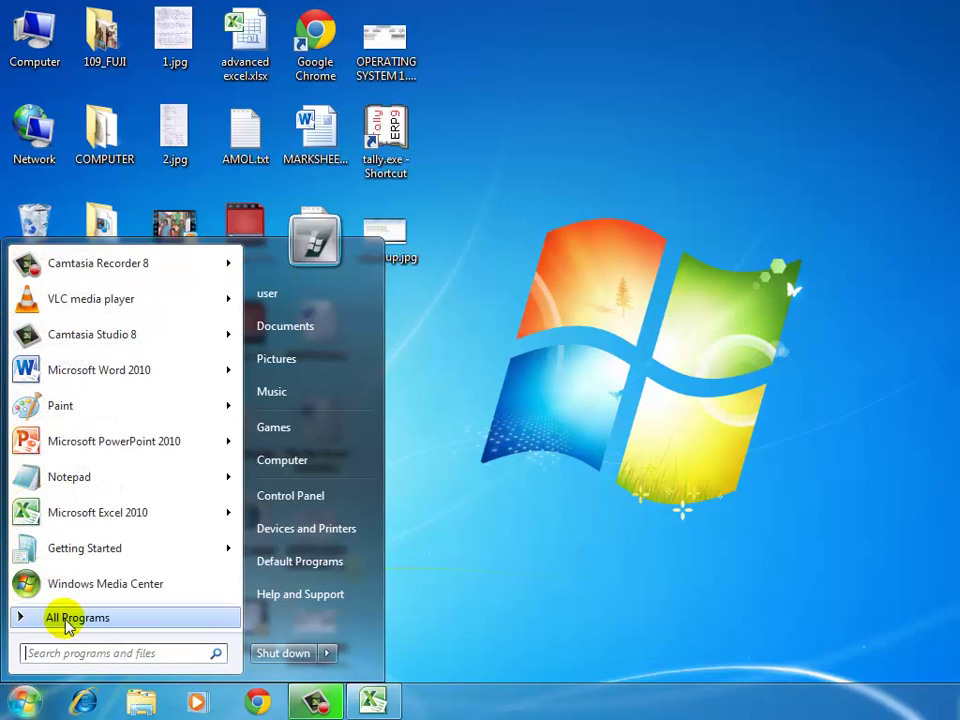
left_click(127, 622)
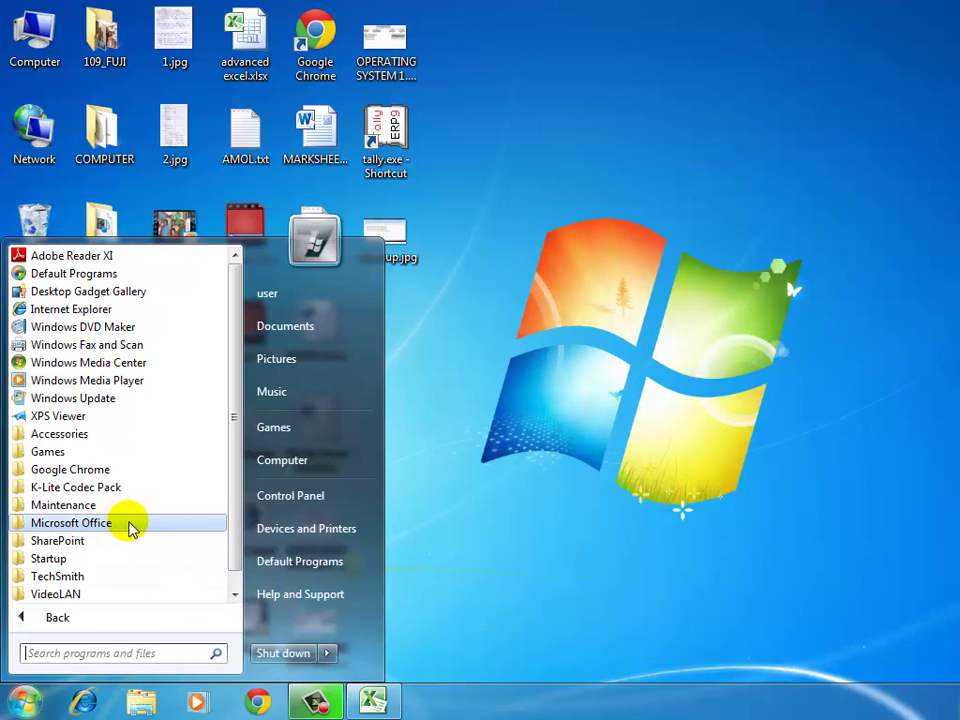
left_click(130, 527)
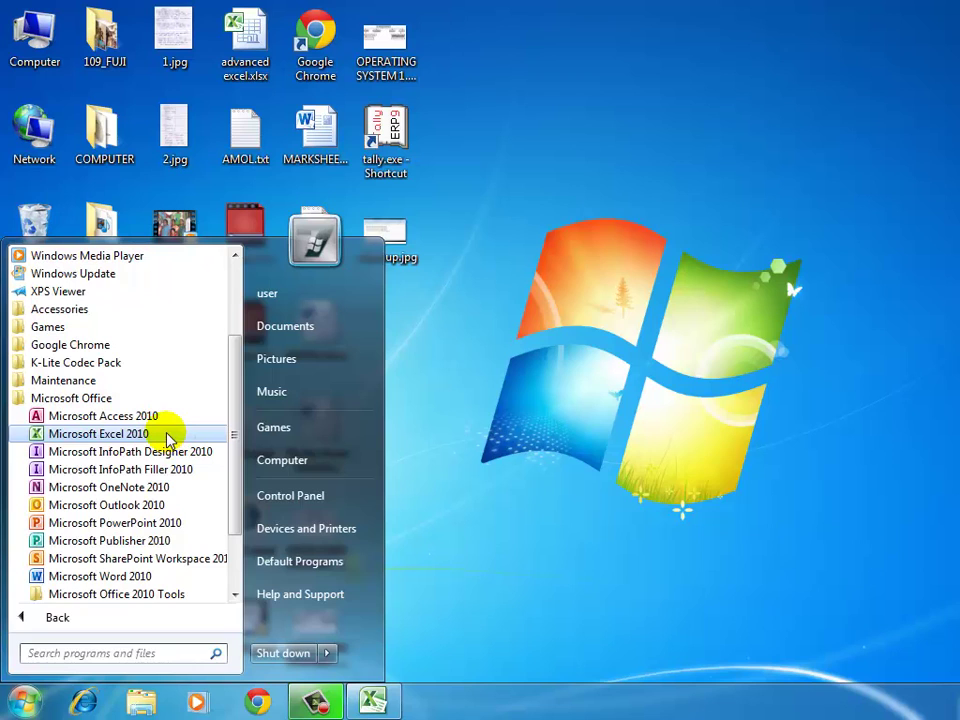
left_click(574, 570)
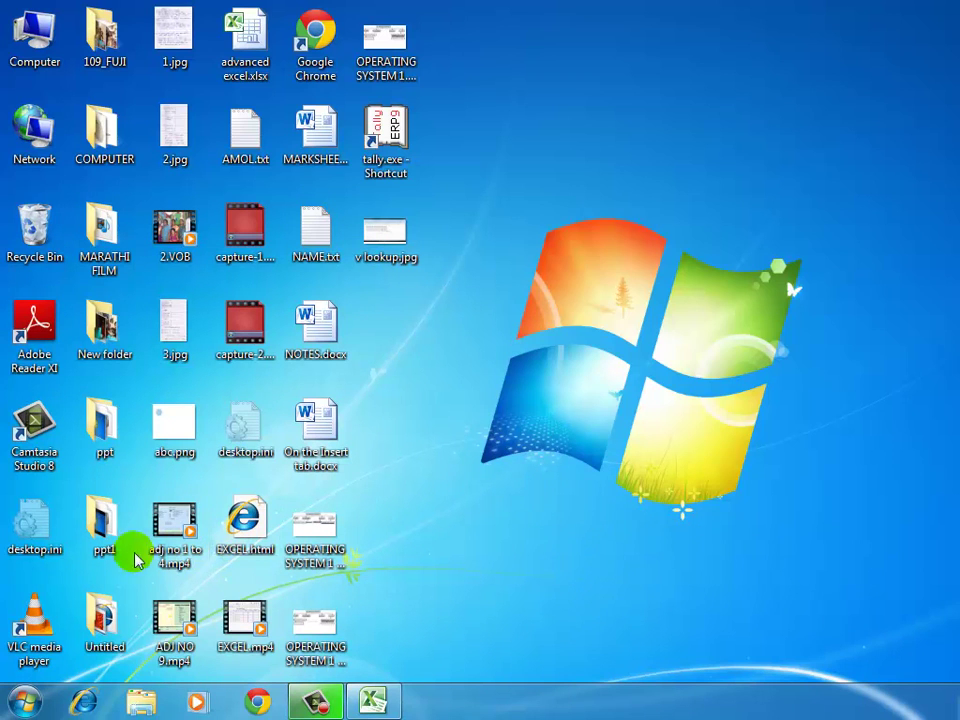
Expand the Microsoft Office folder in All Programs again, then close the Start menu.
left_click(27, 702)
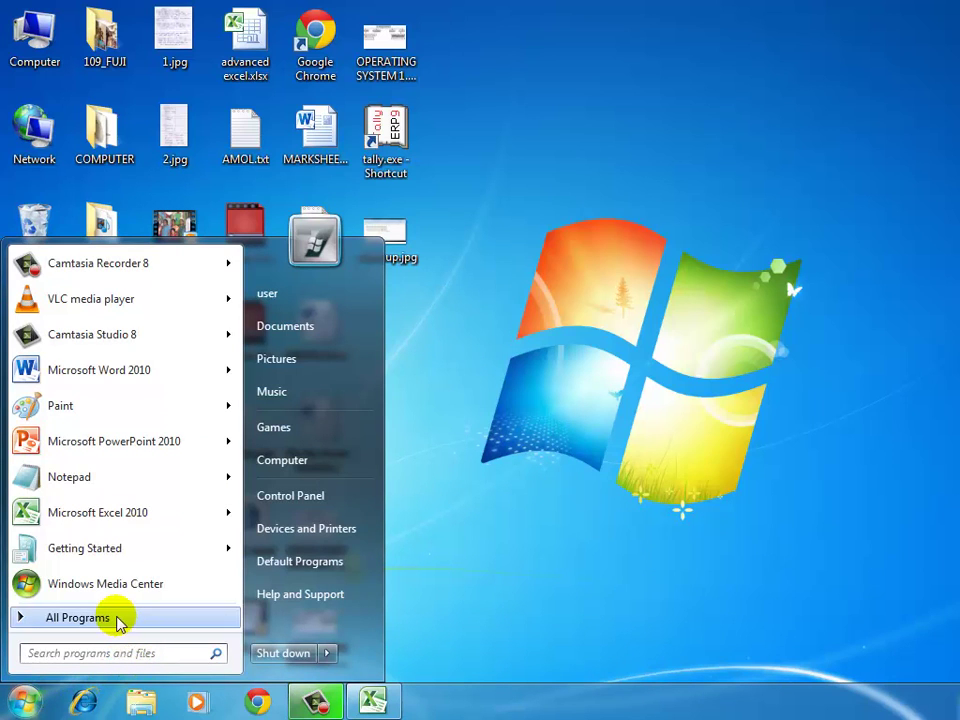
left_click(77, 618)
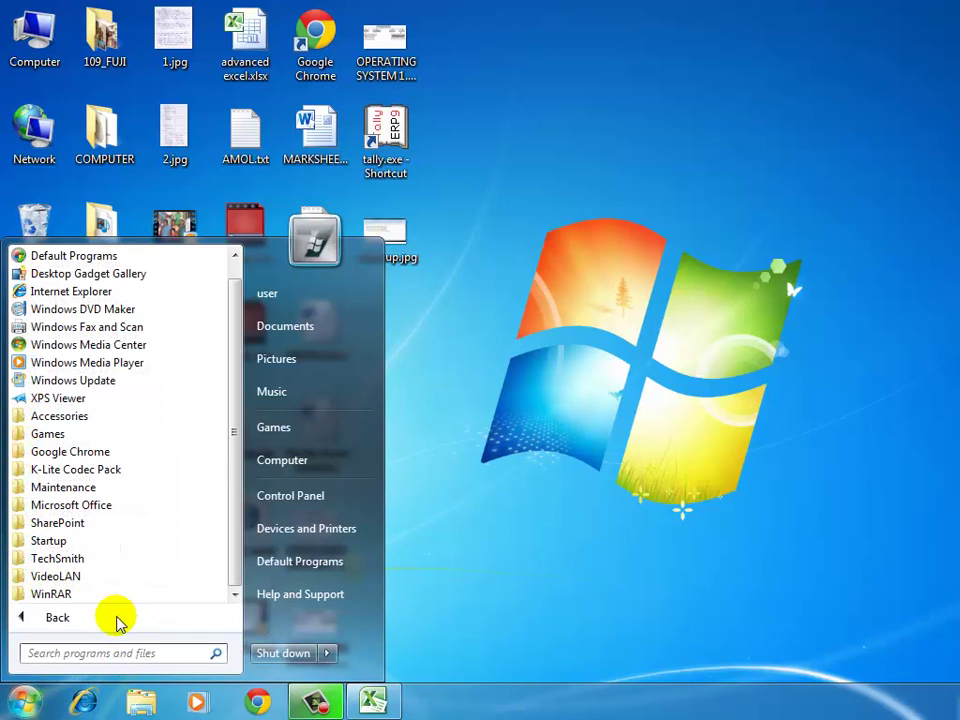
left_click(124, 512)
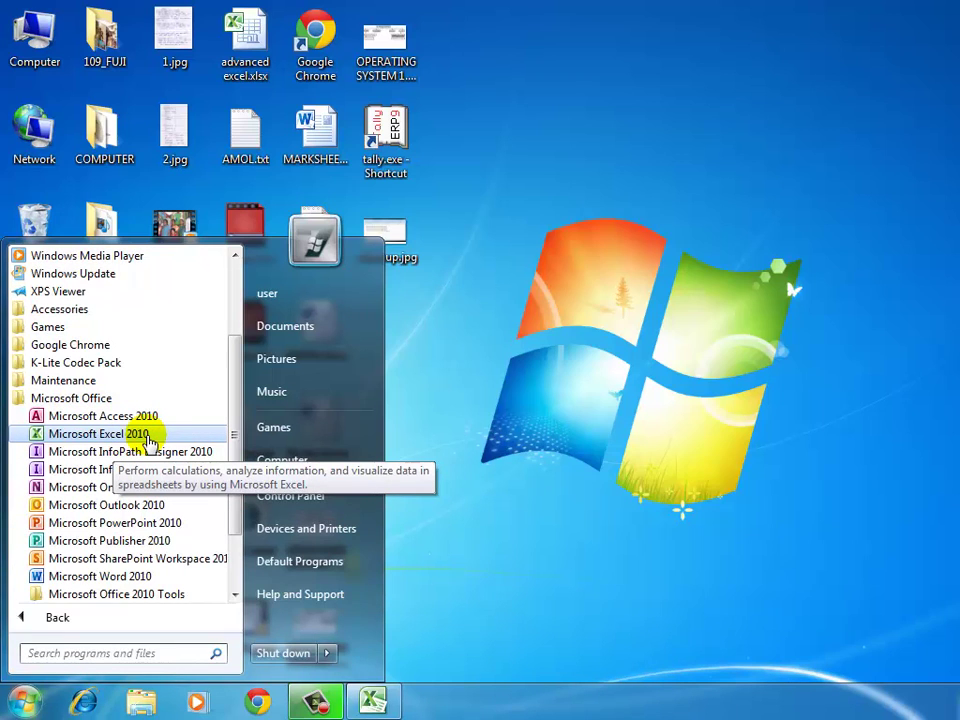
left_click(760, 440)
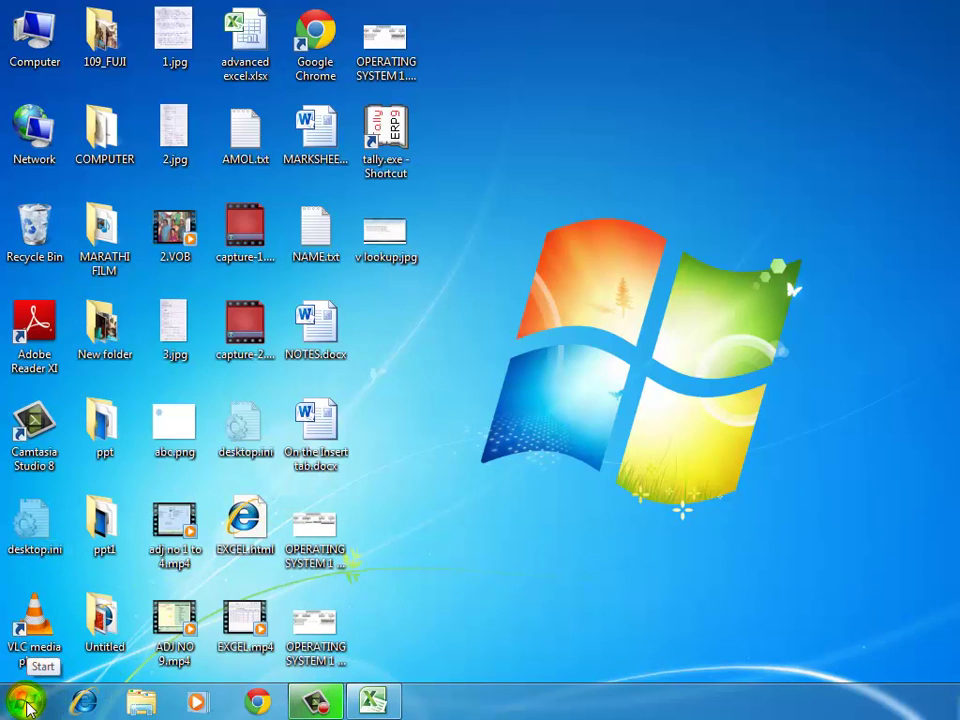
Search Start for EXCEL, dismiss the results, then bring the open Book1 workbook forward.
left_click(26, 703)
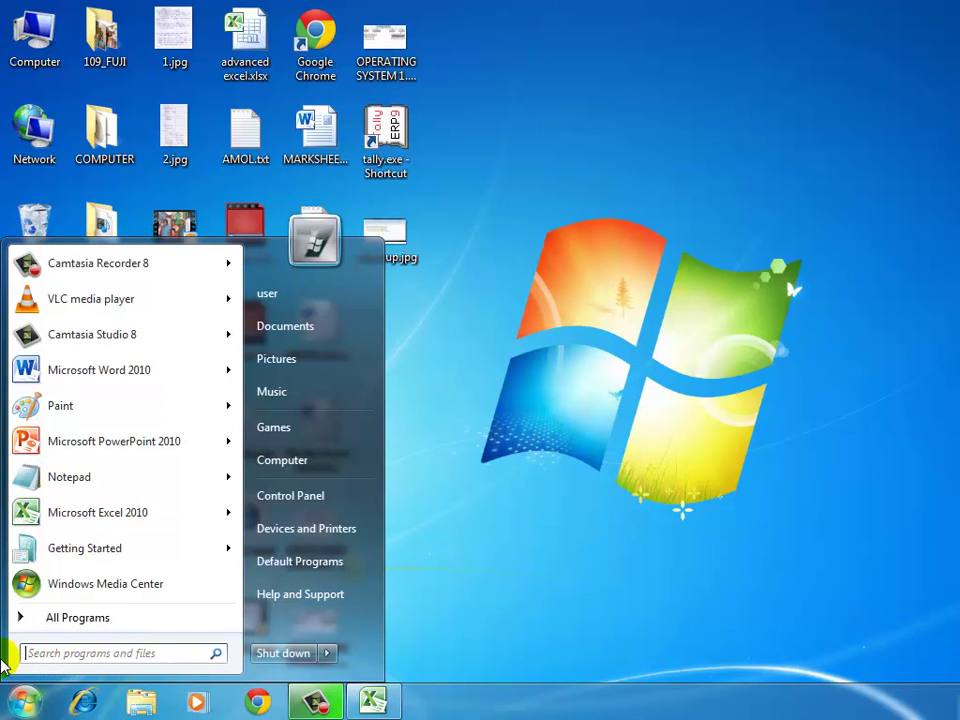
left_click(69, 655)
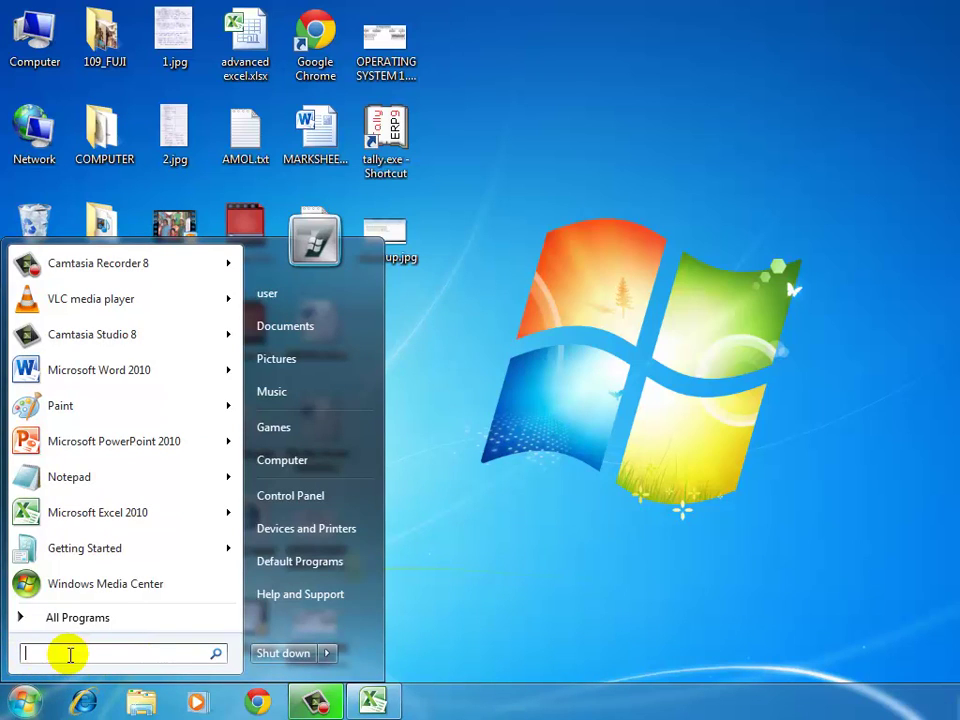
type("EX")
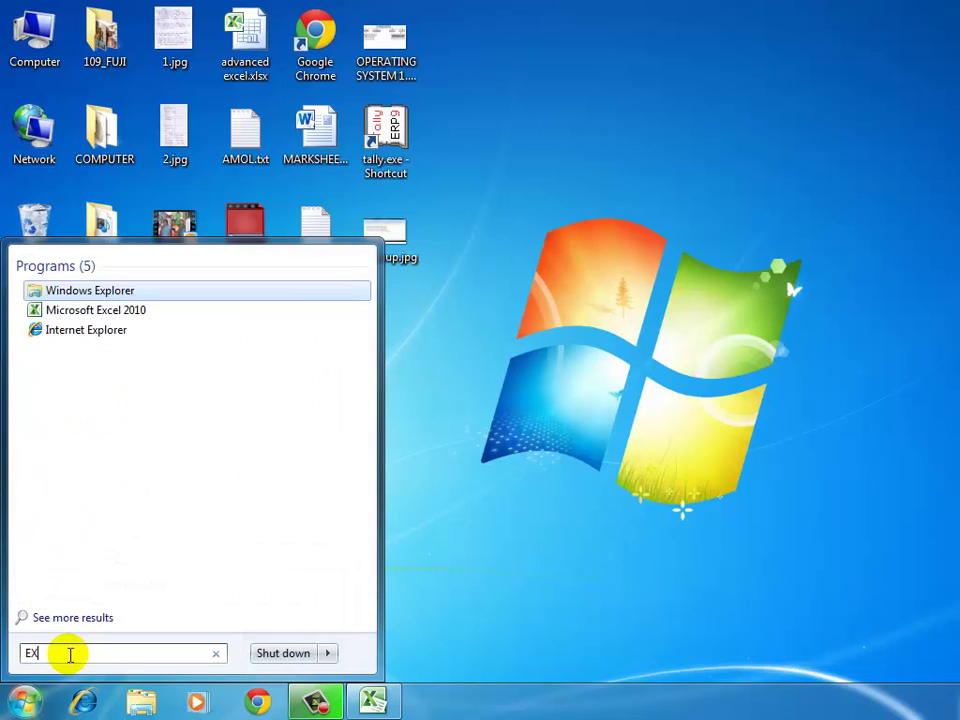
type("CEL")
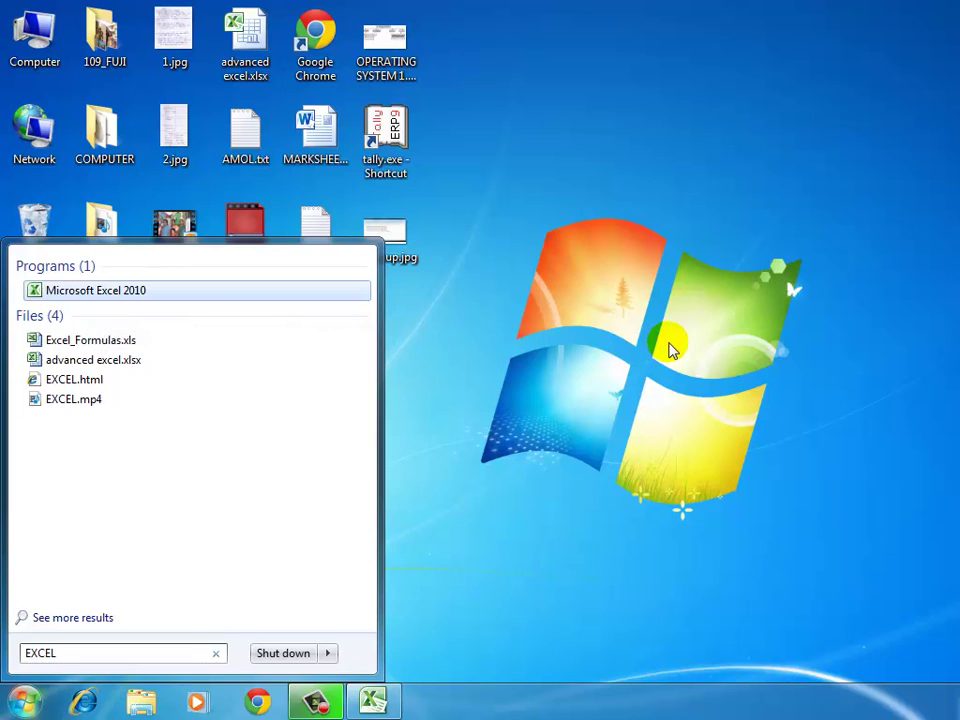
left_click(670, 350)
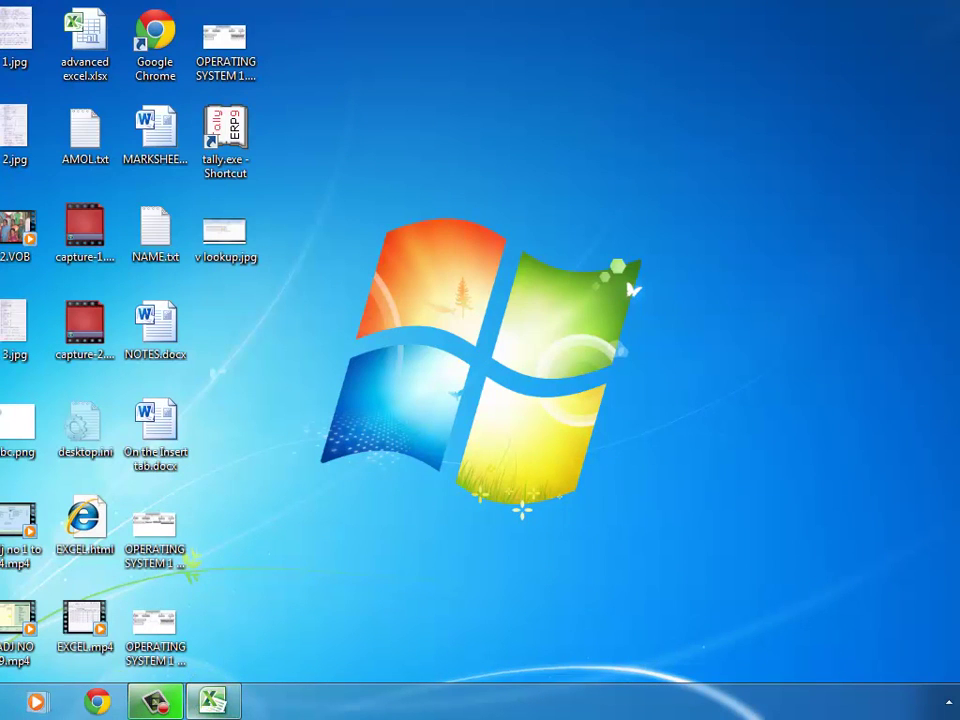
key("super")
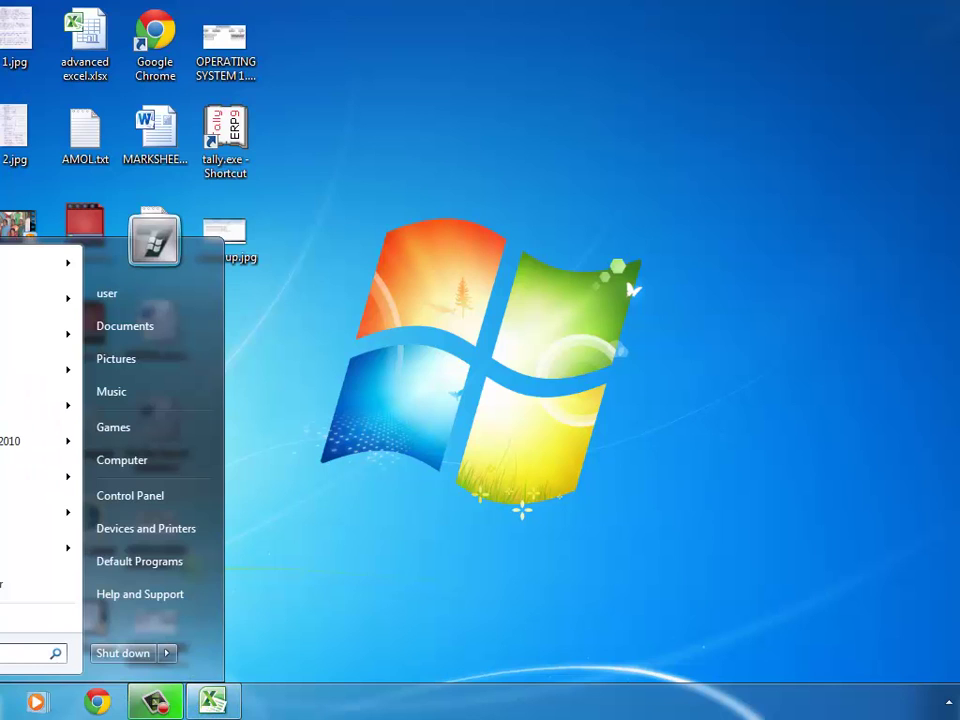
left_click(210, 698)
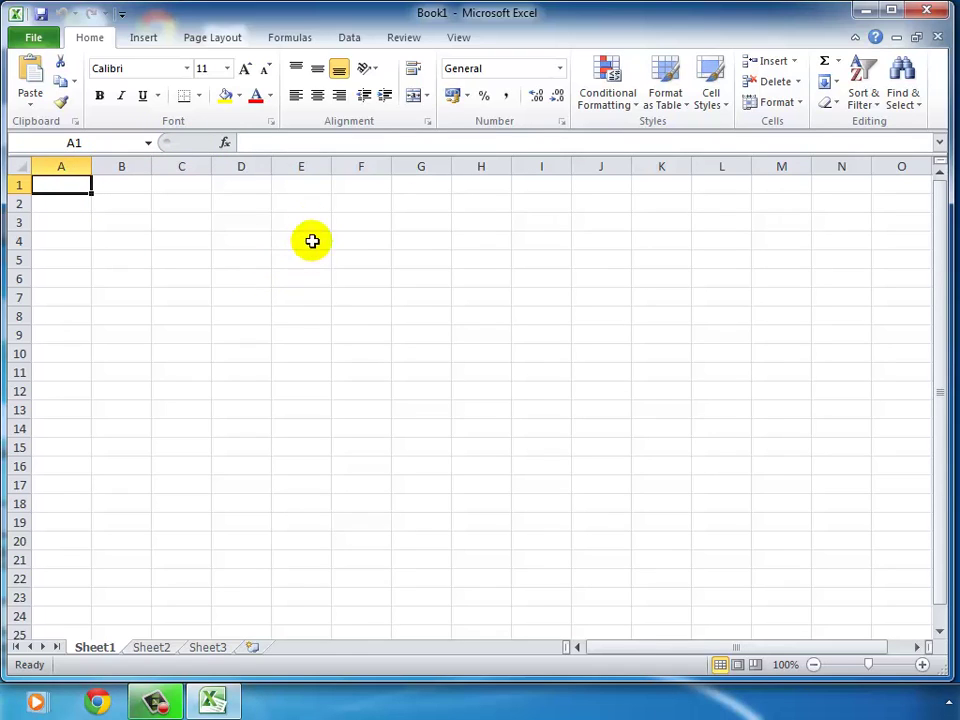
Select whole columns E, G, I, G and H in turn, with cell K7 between.
left_click(309, 163)
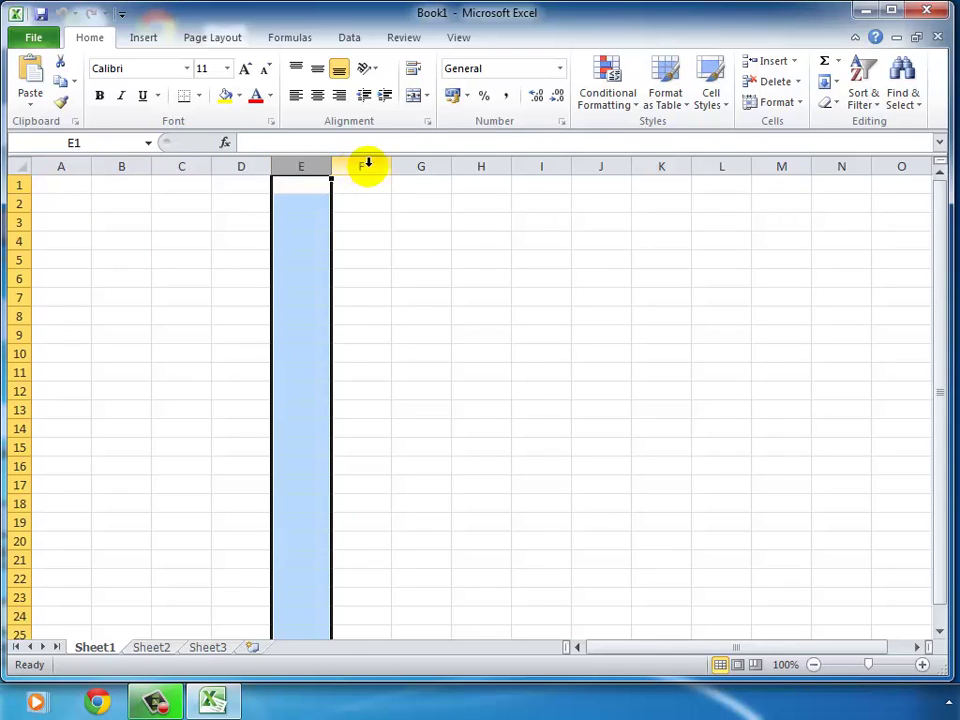
left_click(421, 165)
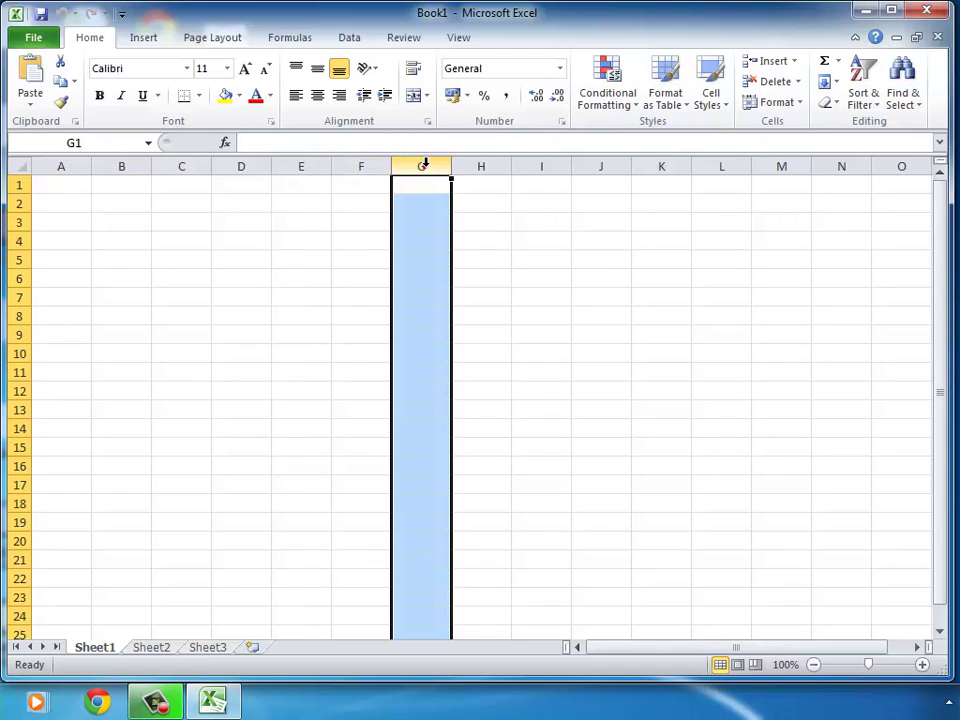
left_click(538, 165)
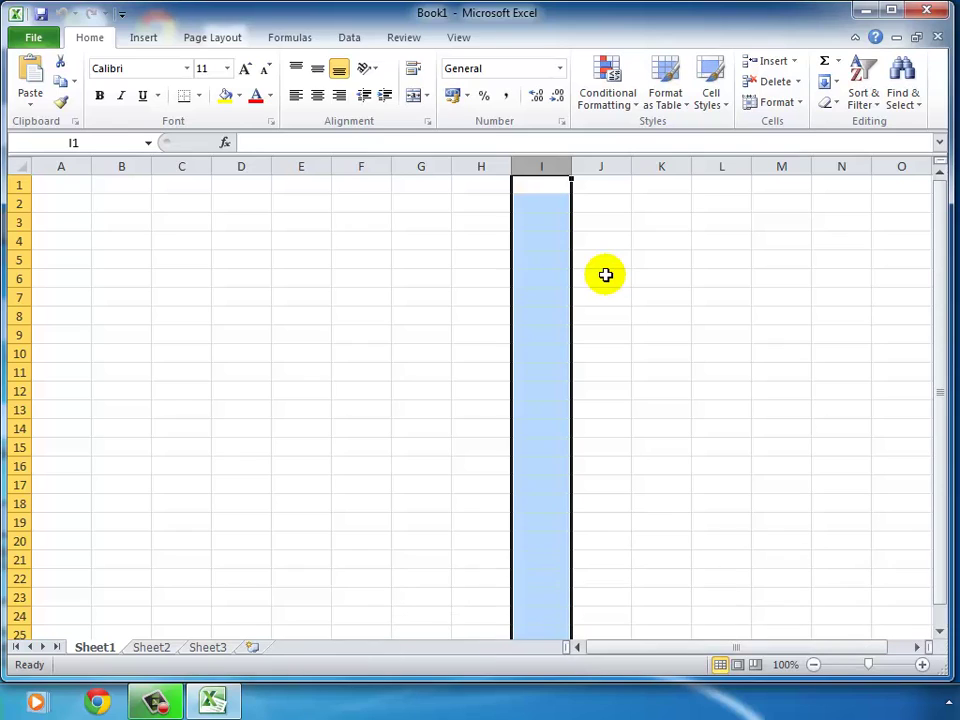
left_click(410, 167)
left_click(645, 298)
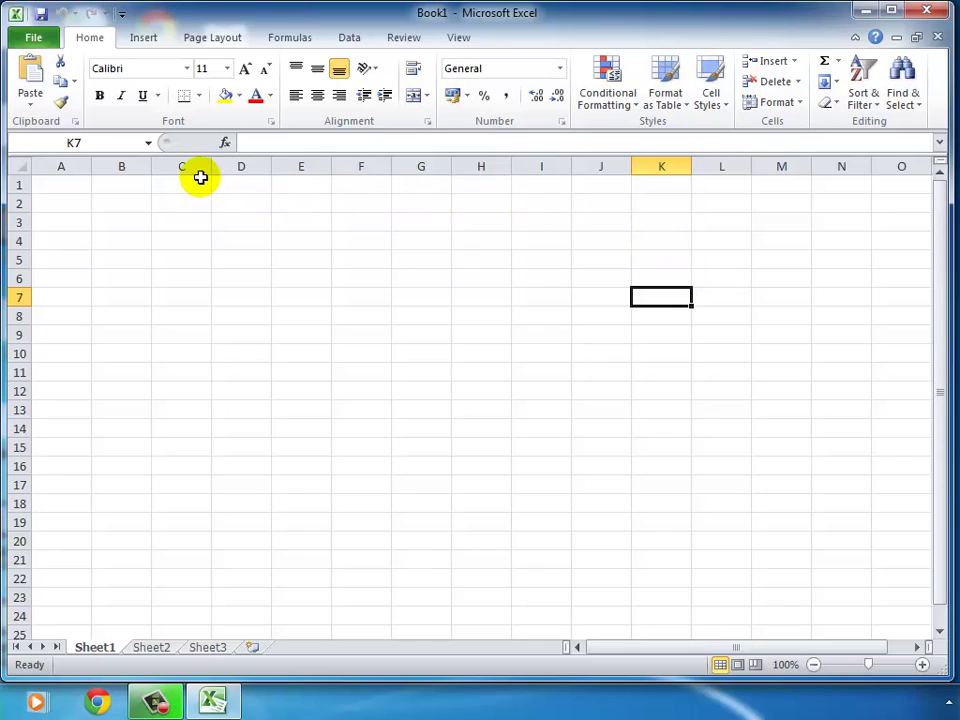
left_click(480, 168)
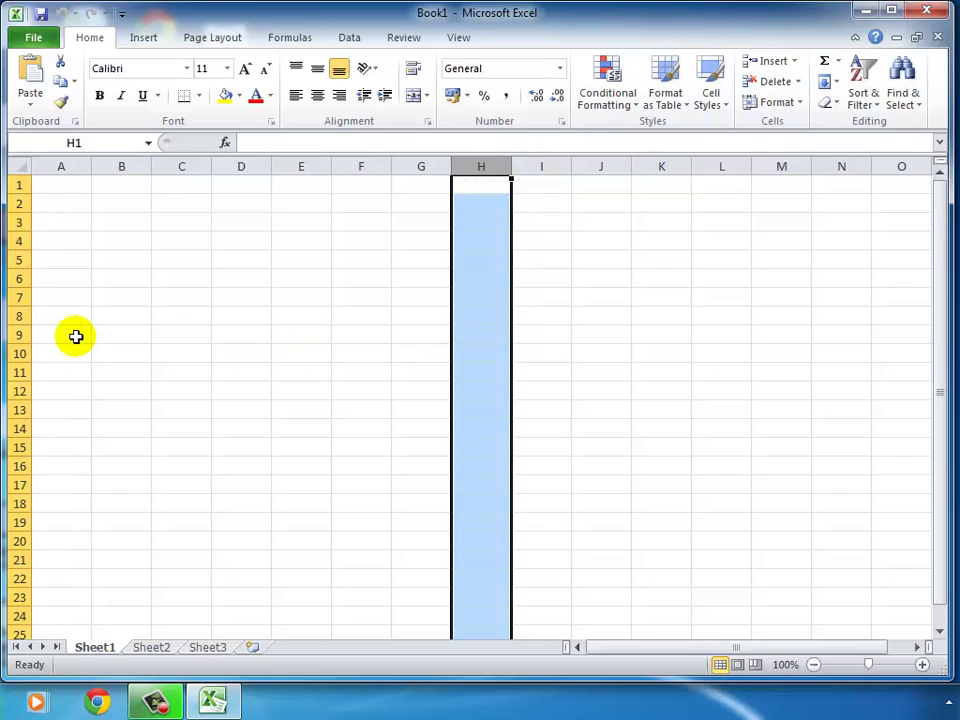
Select rows 6 and 9, column E, then row 7, ending on cell E5.
left_click(10, 280)
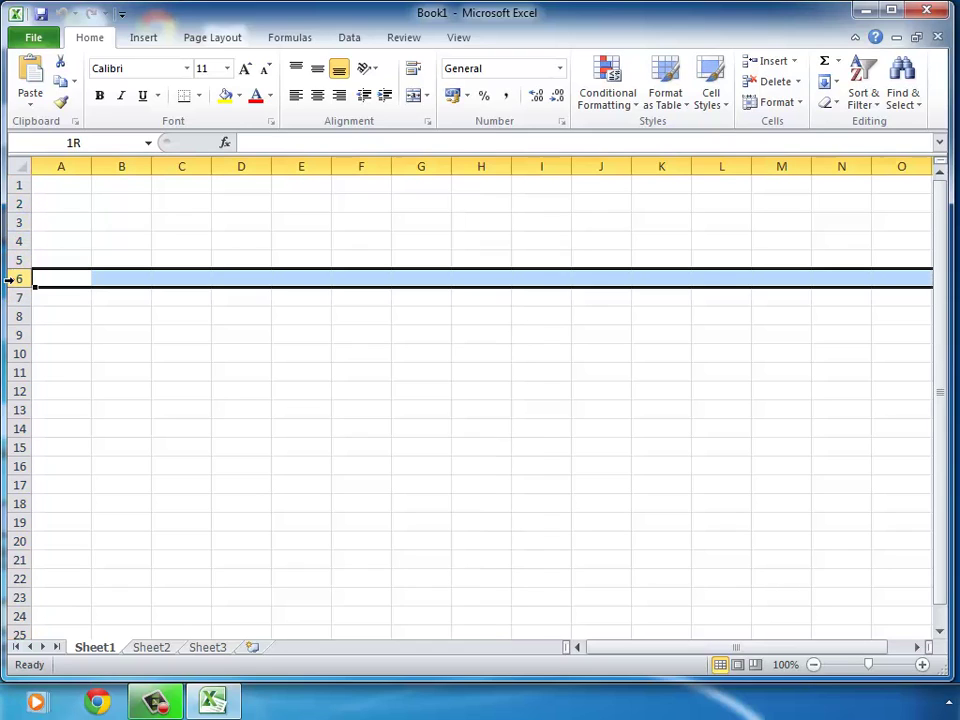
left_click(16, 335)
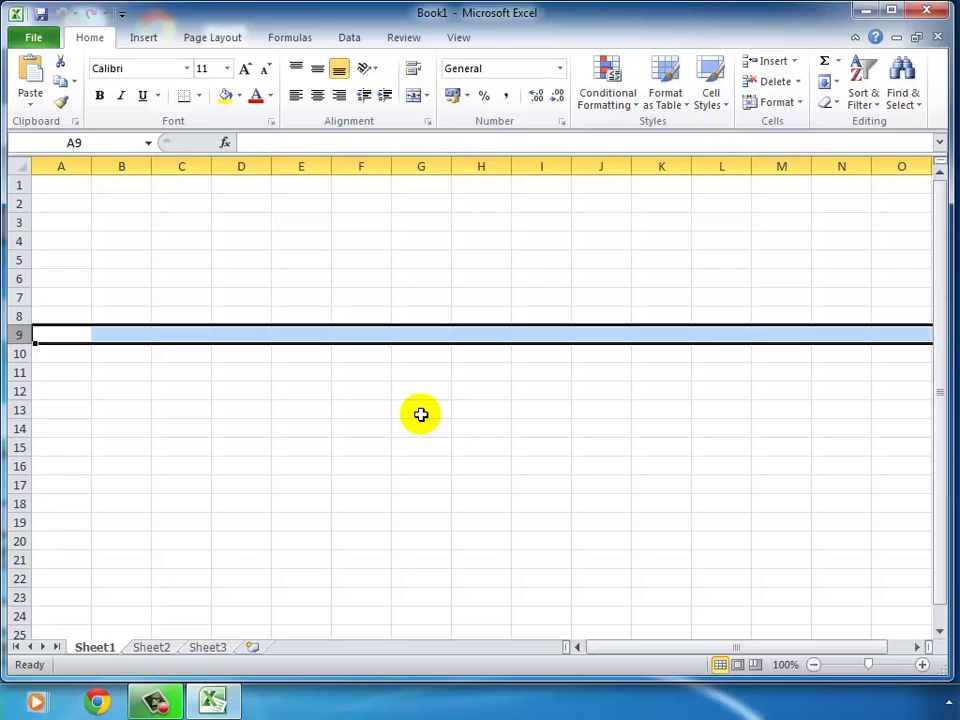
left_click(307, 162)
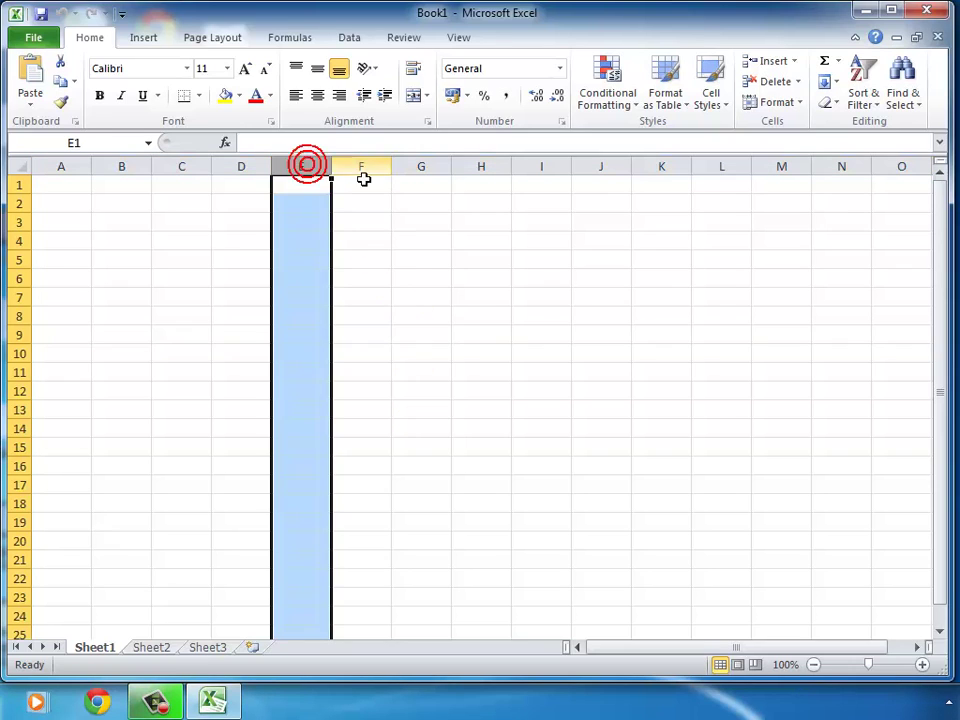
left_click(22, 297)
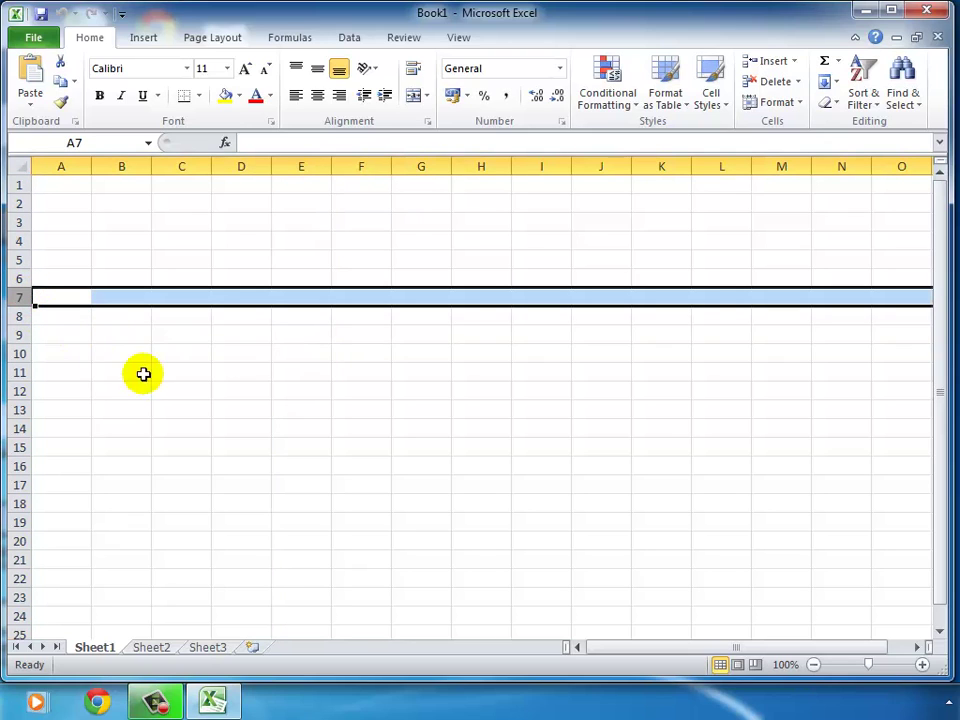
left_click(306, 258)
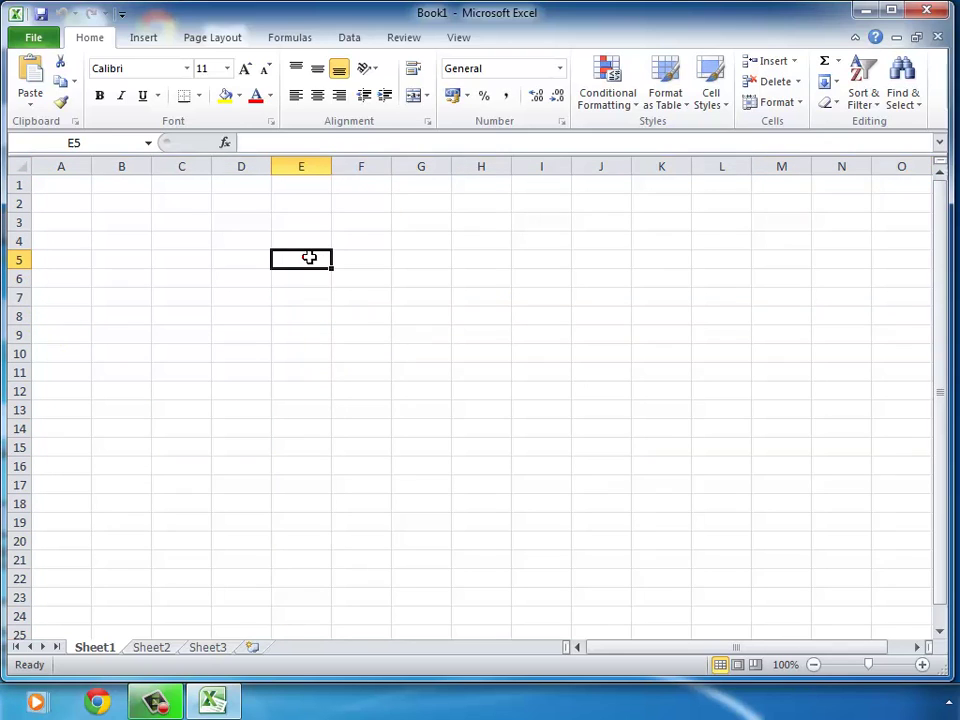
Select single cells F8, D7, D11 and D5 one after another.
left_click(349, 325)
left_click(236, 298)
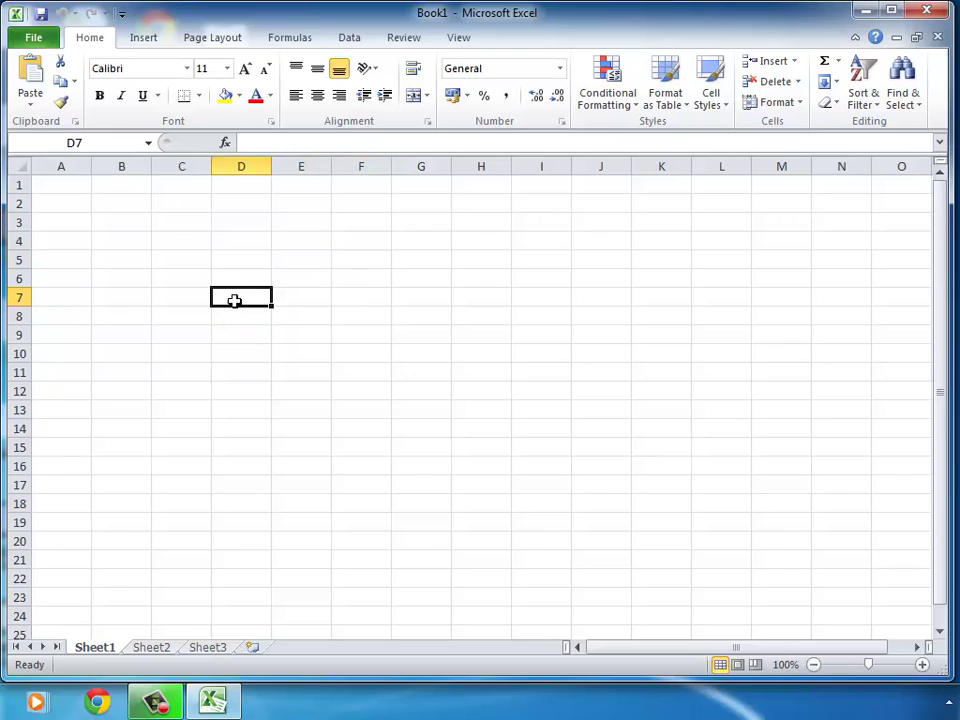
left_click(225, 371)
left_click(225, 371)
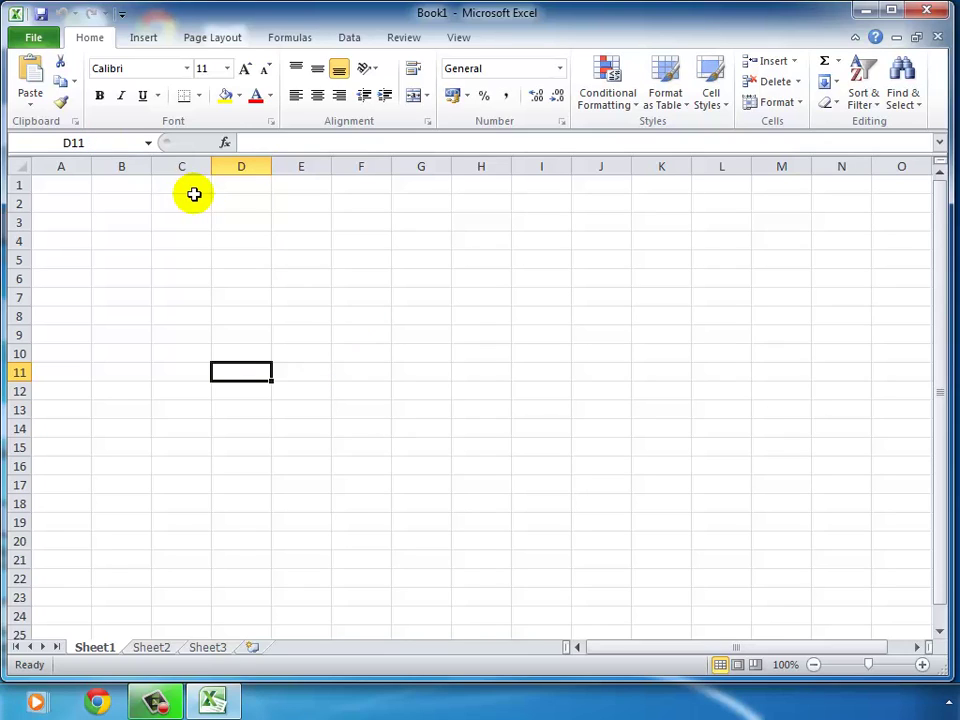
left_click(230, 257)
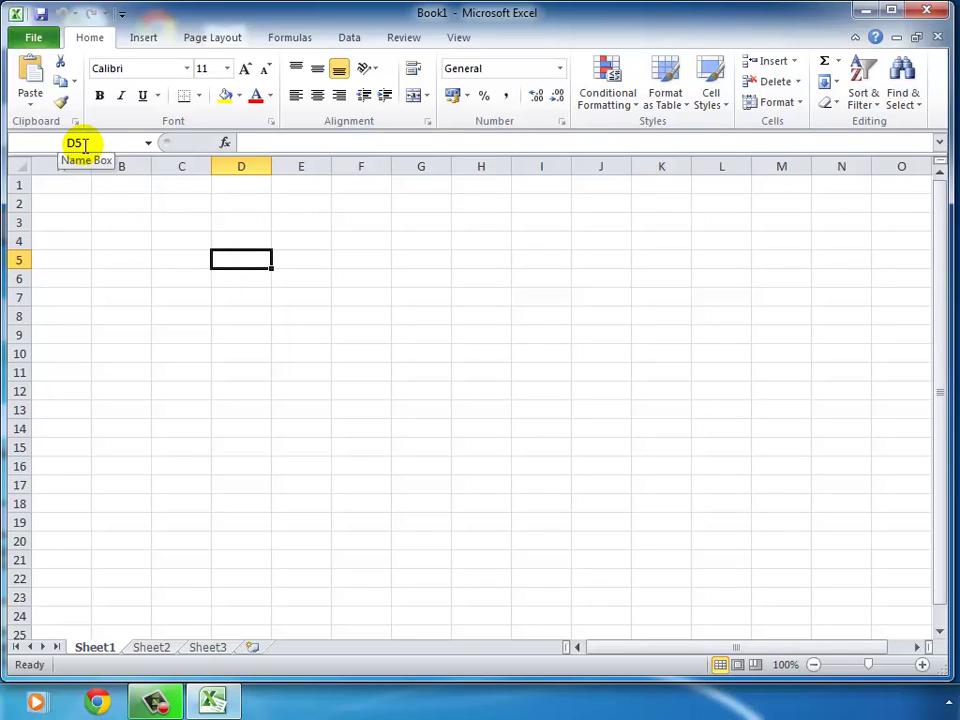
Select E9, keep the current colour scheme in the warning, then make C7 active.
left_click(313, 334)
left_click(313, 334)
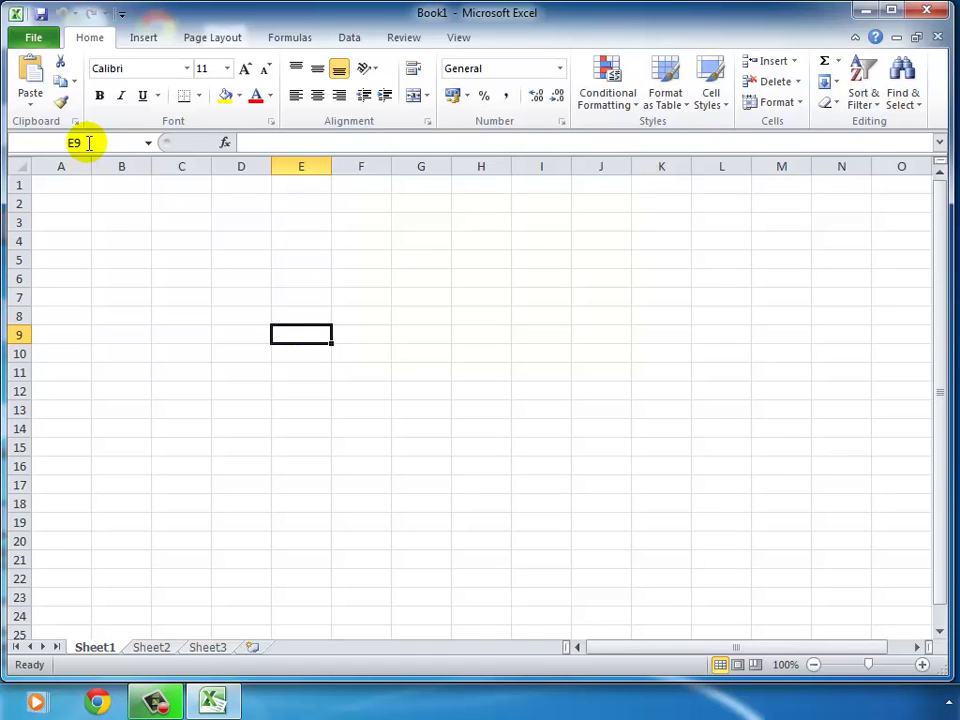
left_click(321, 344)
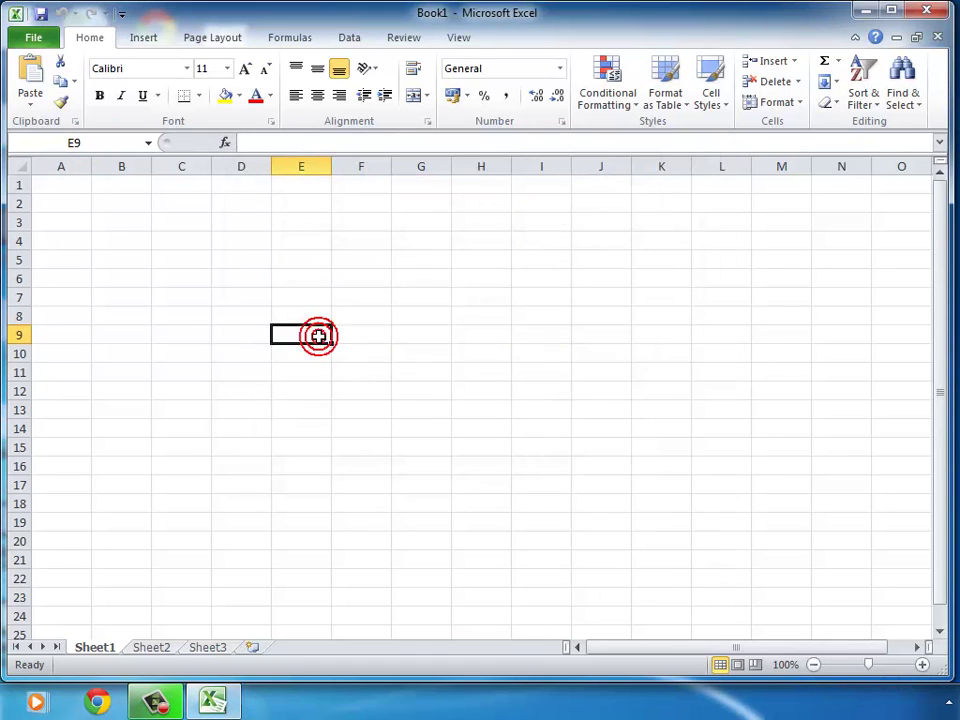
left_click(180, 300)
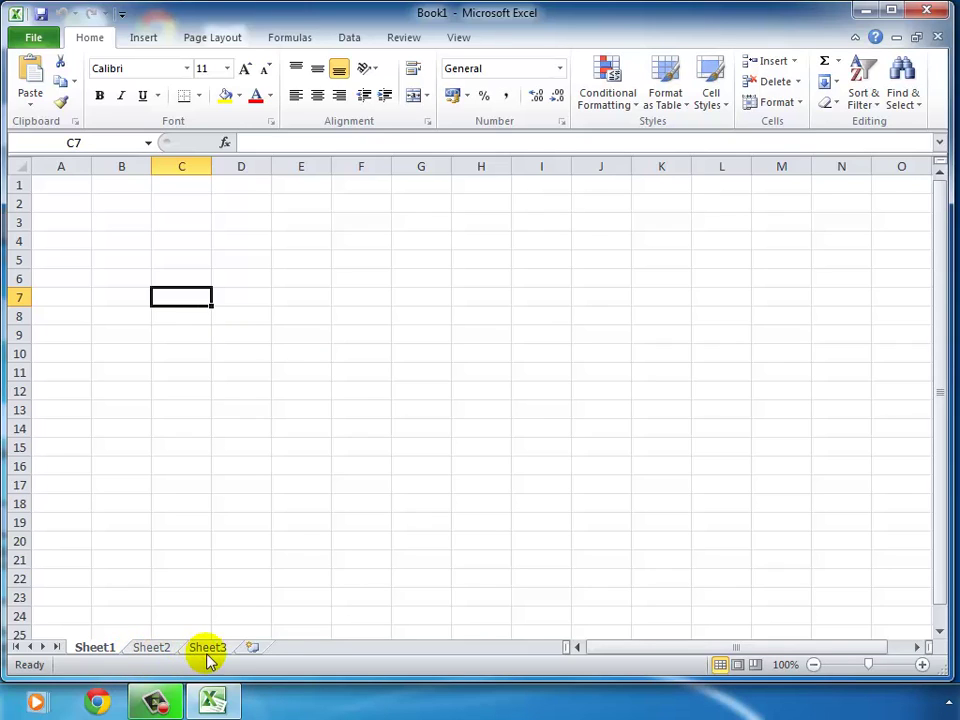
View Sheet2 and Sheet3, return to Sheet1, and select cell A1.
left_click(145, 648)
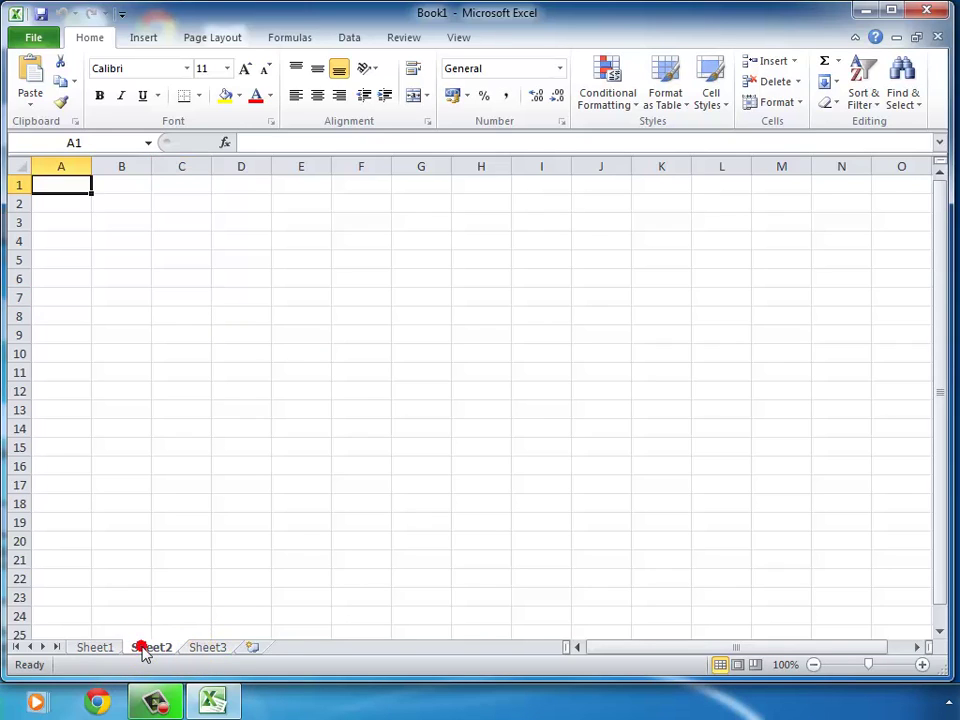
left_click(197, 647)
left_click(92, 647)
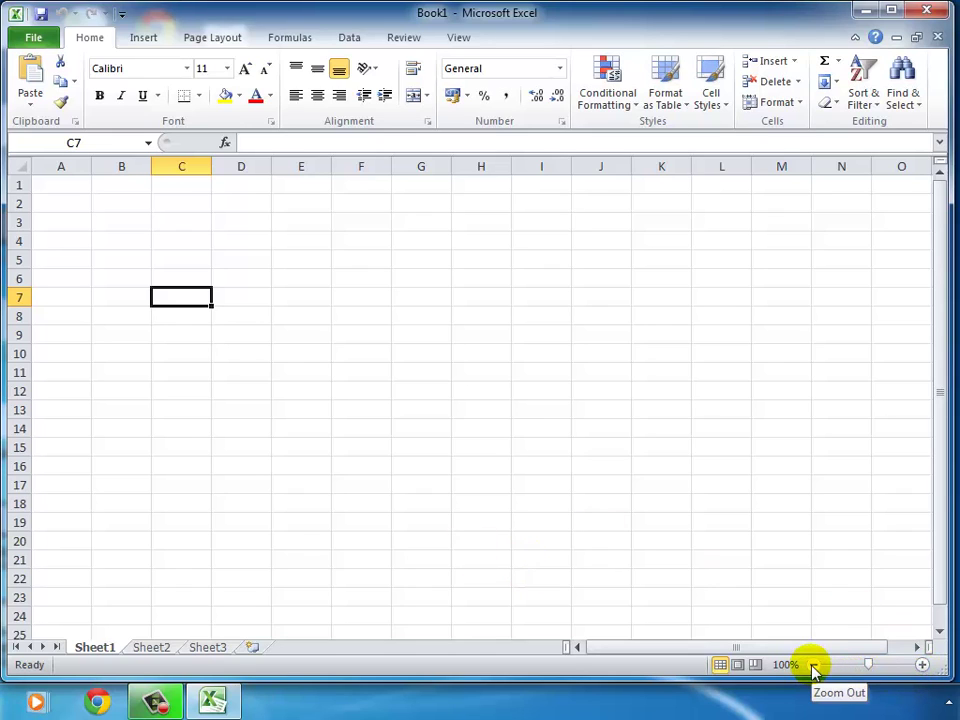
left_click(49, 188)
left_click(49, 188)
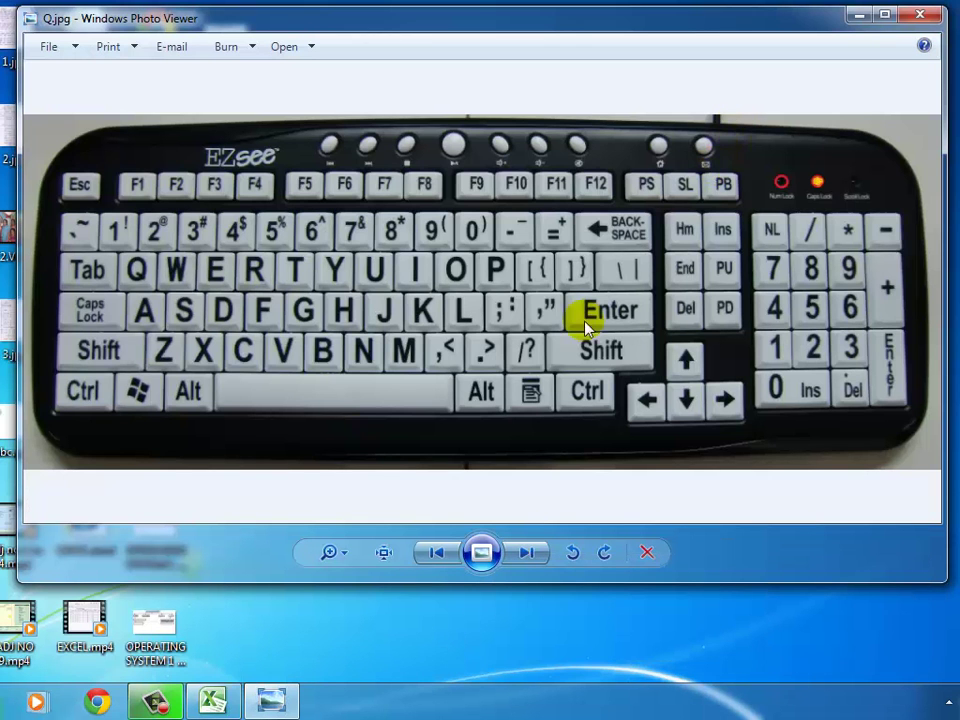
Switch between Excel and the keyboard photo, then minimize Photo Viewer to reveal Book1.
left_click(213, 700)
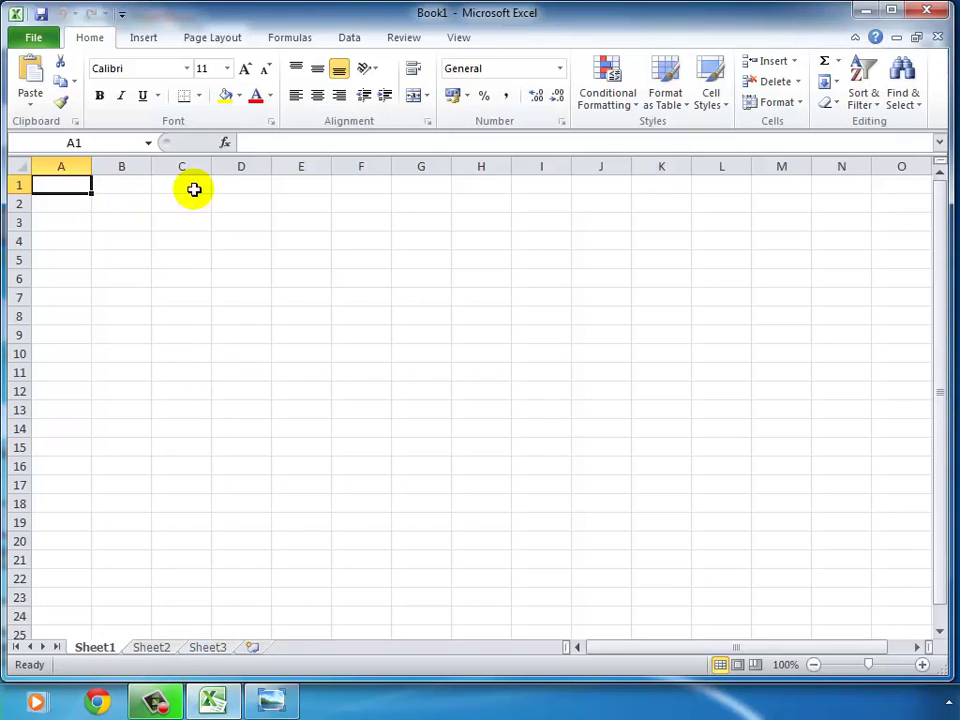
left_click(272, 701)
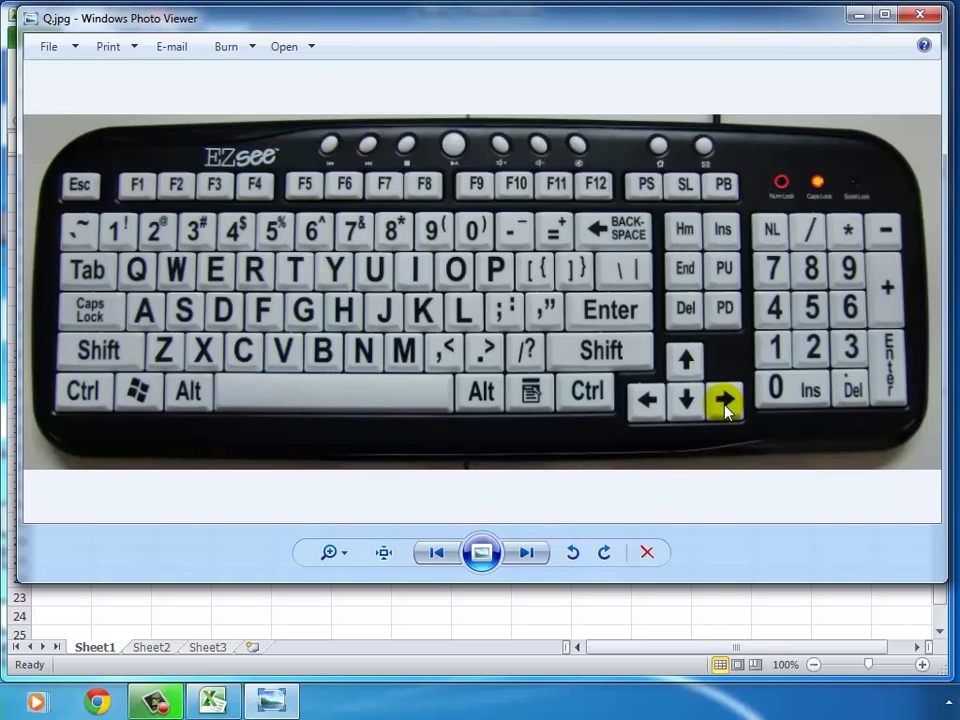
left_click(856, 14)
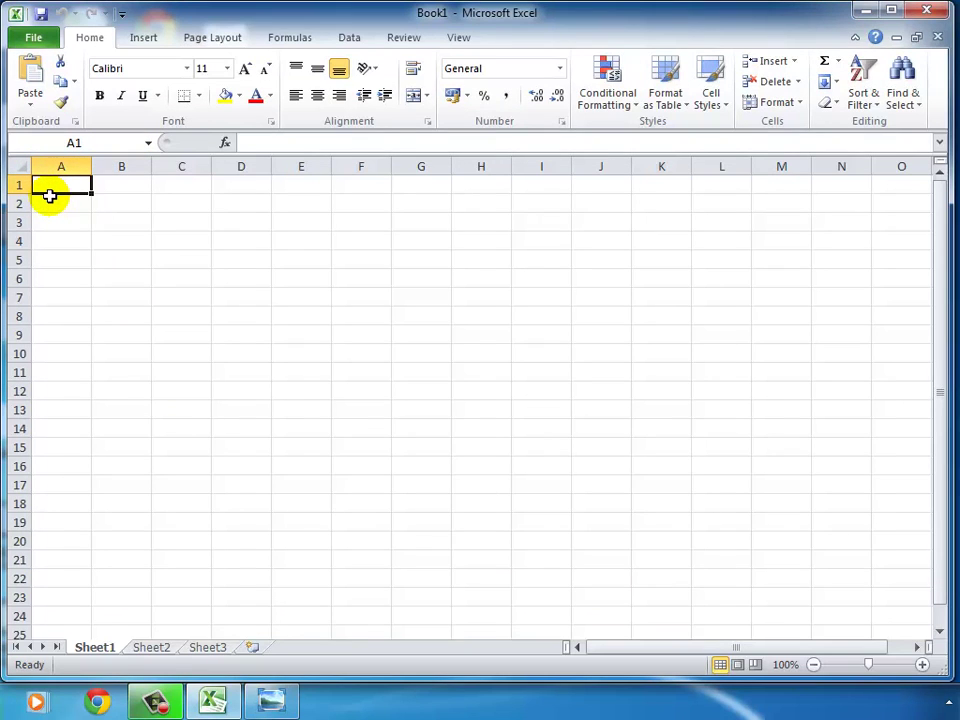
Jump to XFD1 with Ctrl+Right, back to A1 with Ctrl+Home, then bring up the keyboard photo.
key("ctrl+Right")
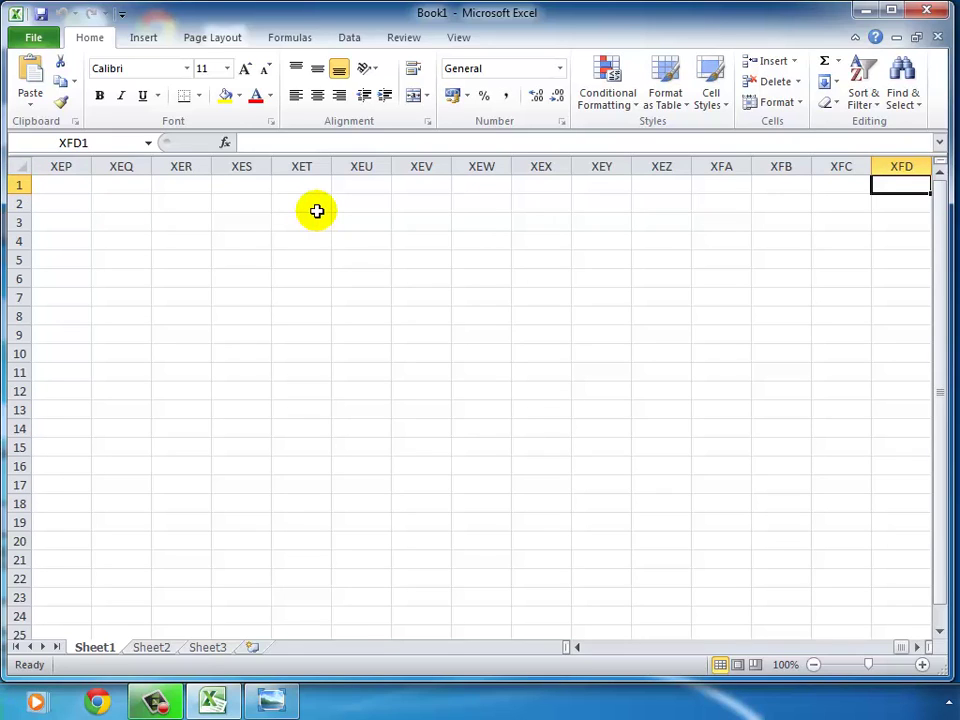
key("ctrl+Home")
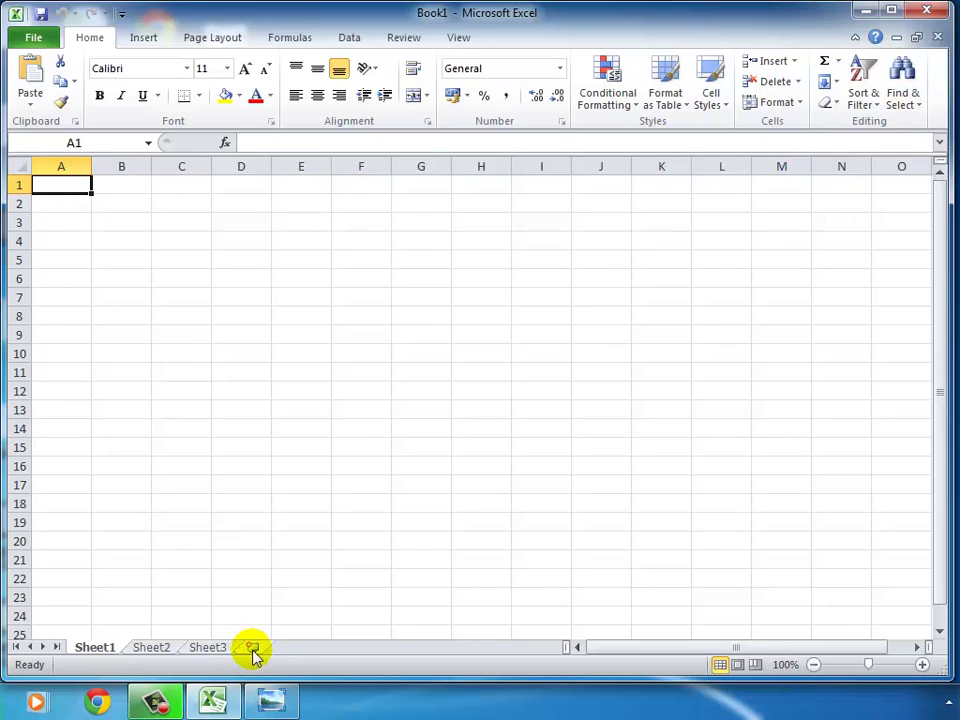
left_click(272, 698)
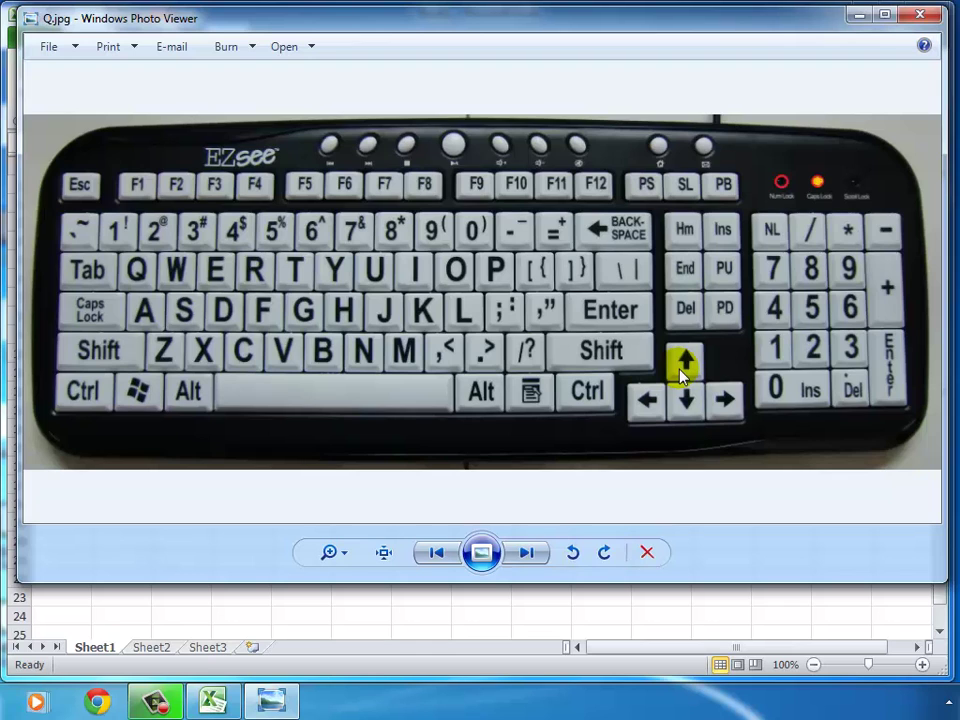
Minimize the photo, jump to row 1048576 and back to the top, then select column D.
left_click(858, 14)
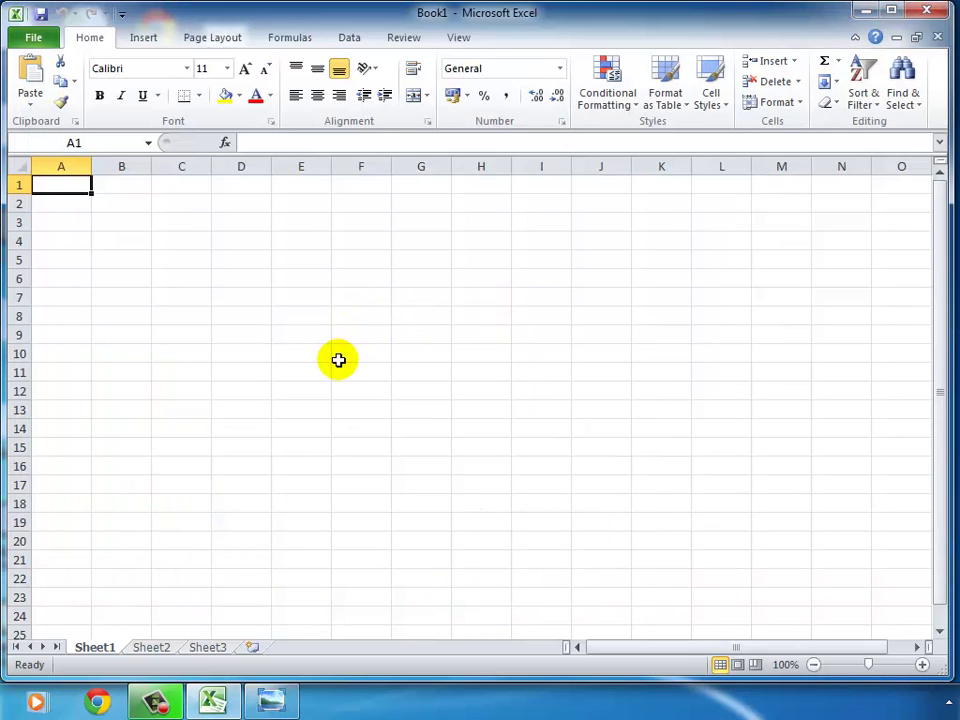
key("ctrl+Down")
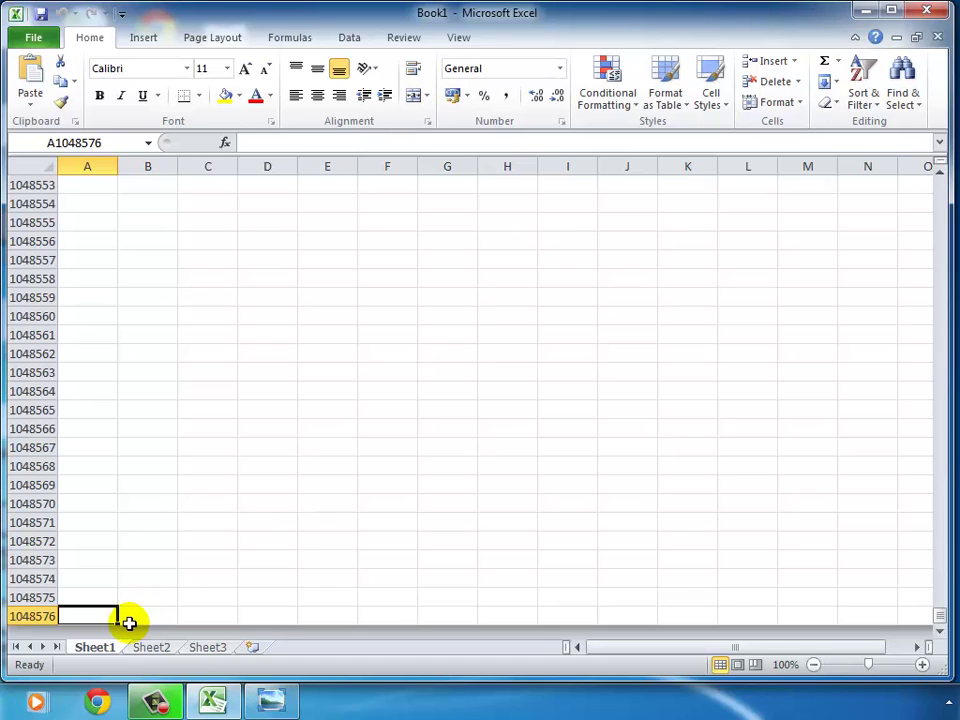
mouse_move(155, 701)
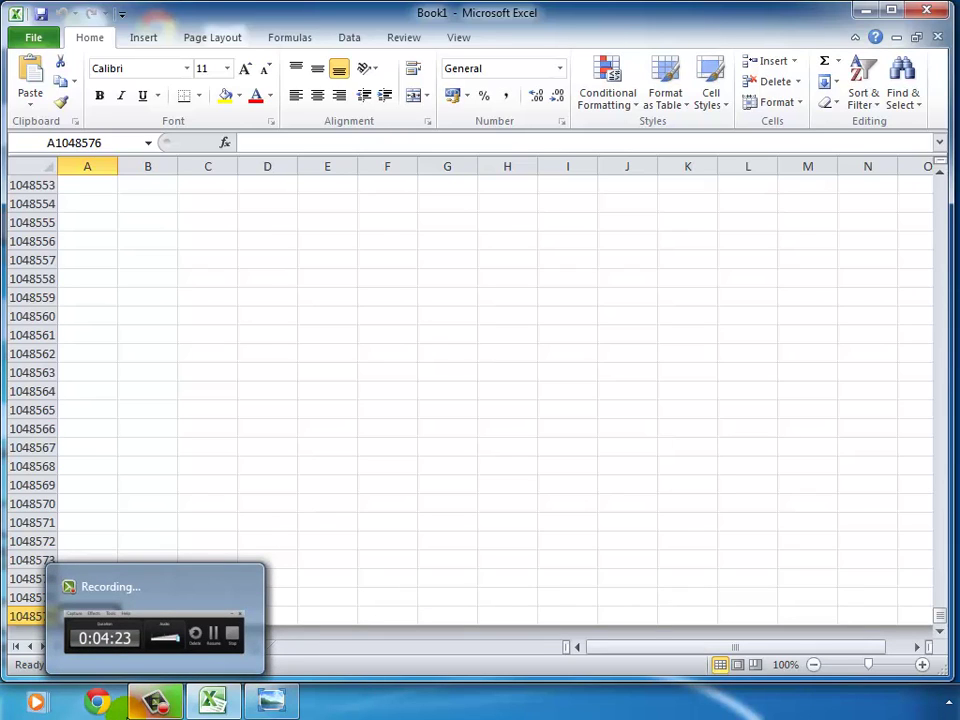
key("ctrl+Home")
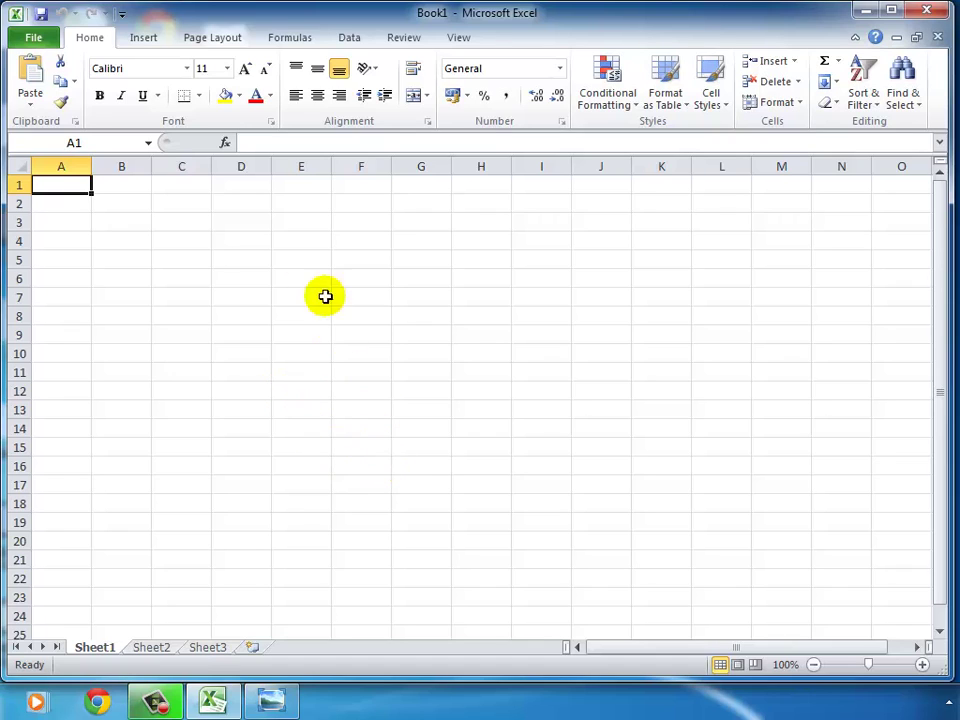
left_click(241, 165)
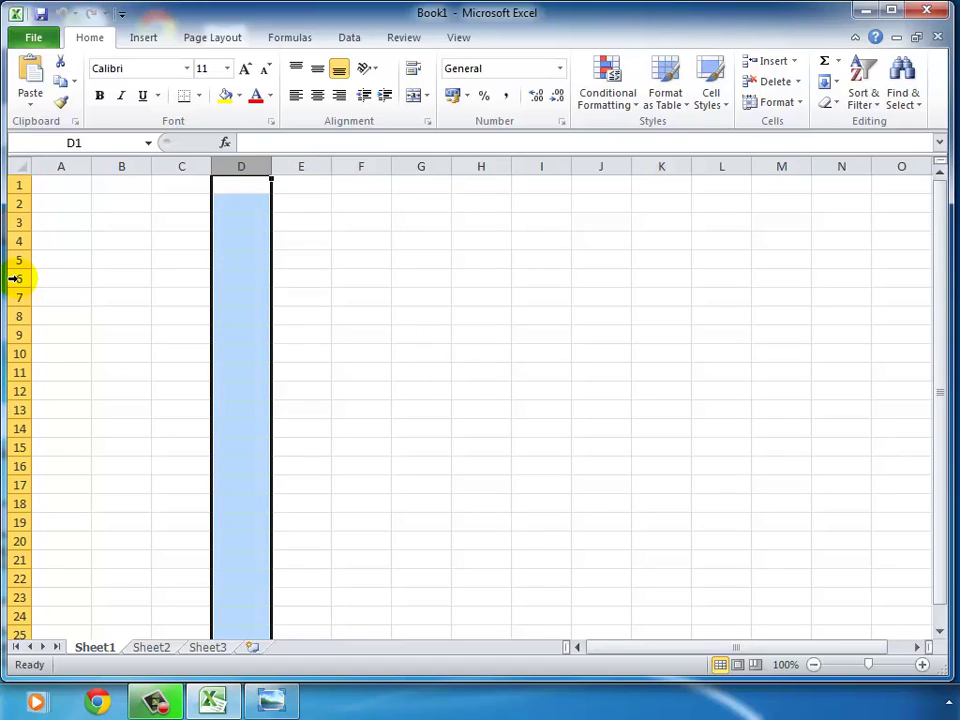
Select row 6, cycle through Sheet2 and Sheet3 back to Sheet1, then select D14.
left_click(18, 279)
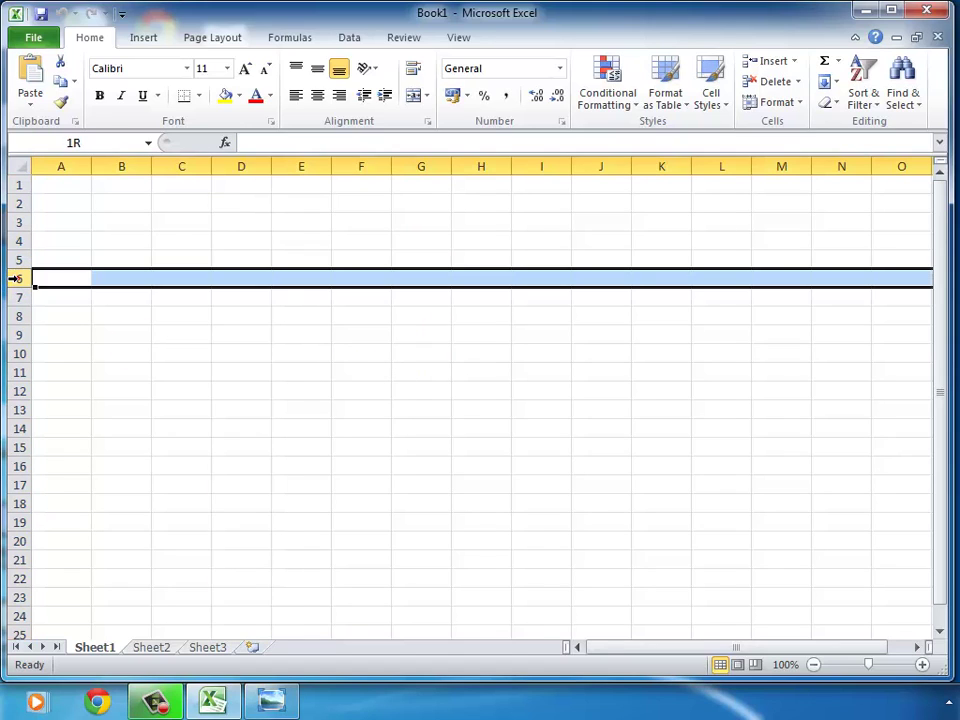
left_click(143, 647)
left_click(210, 647)
left_click(88, 647)
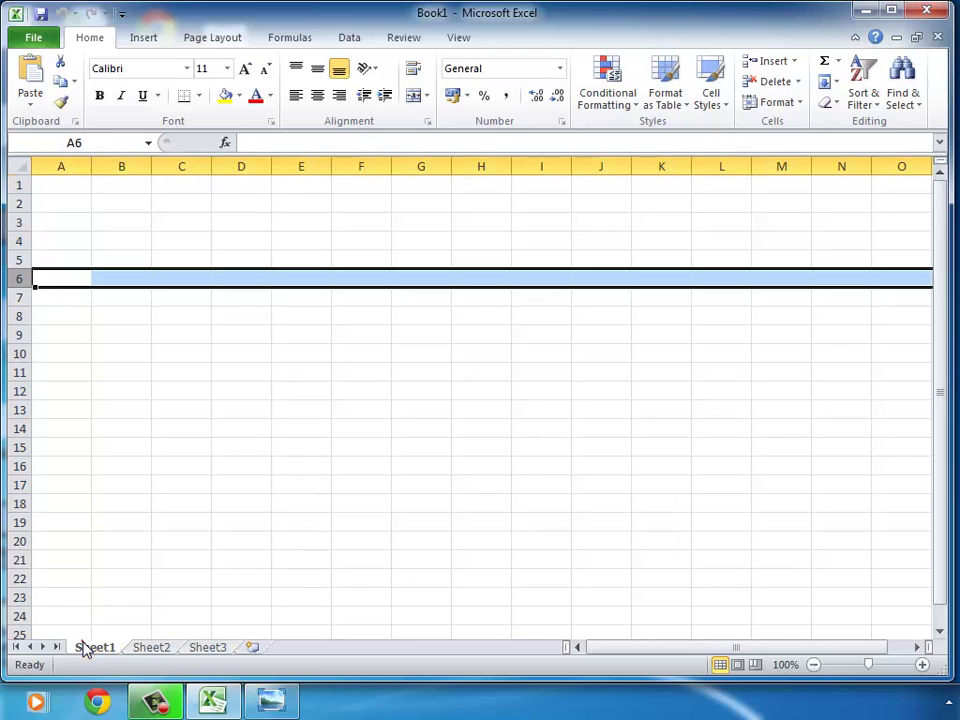
left_click(216, 422)
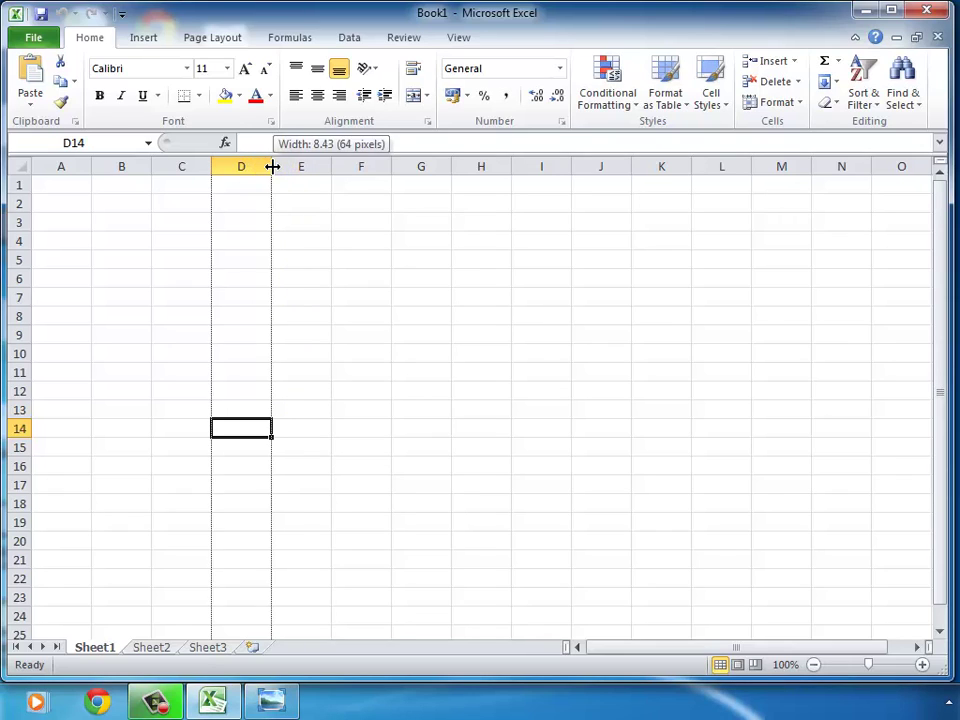
Widen column D, then narrow it to just over default; stretch row 4, then shrink it to about 23 pixels.
left_click_drag(272, 166, 403, 166)
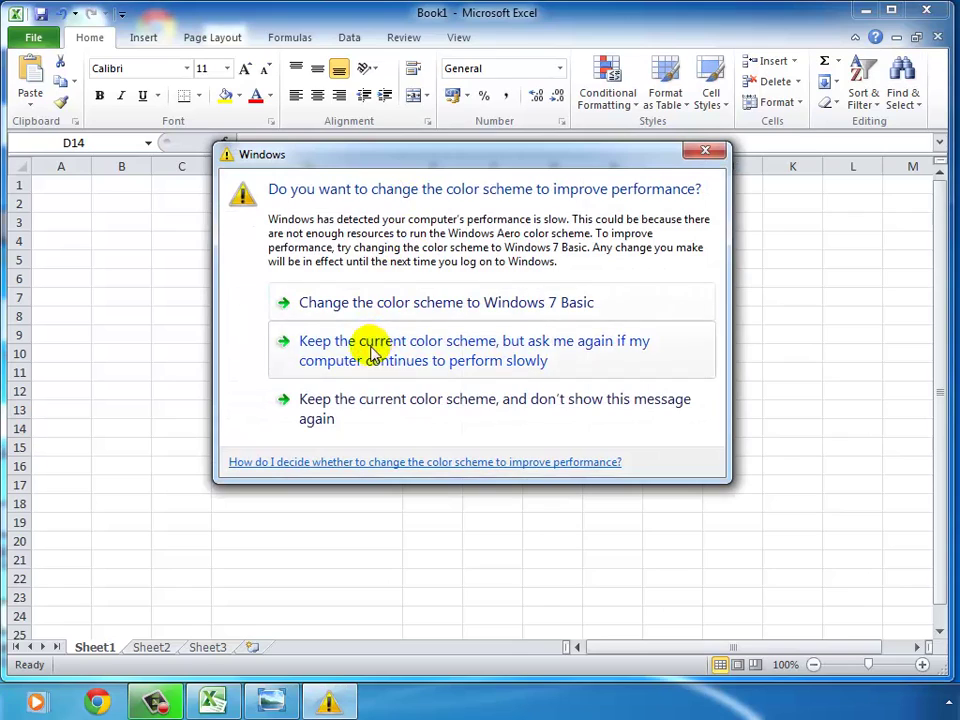
left_click(313, 345)
left_click_drag(401, 165, 277, 165)
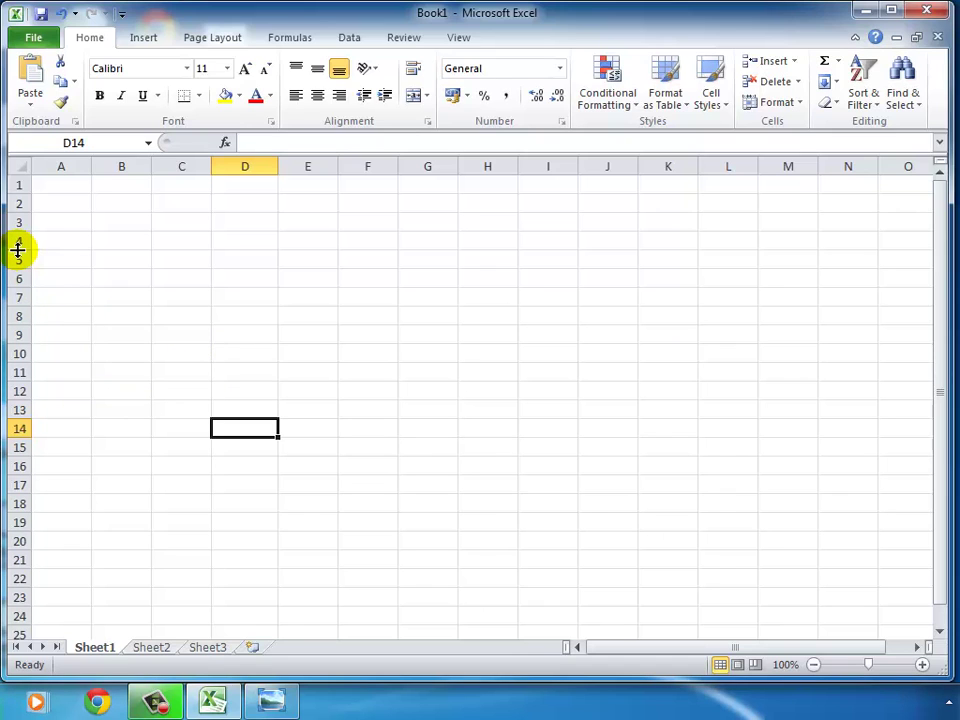
left_click_drag(18, 250, 40, 327)
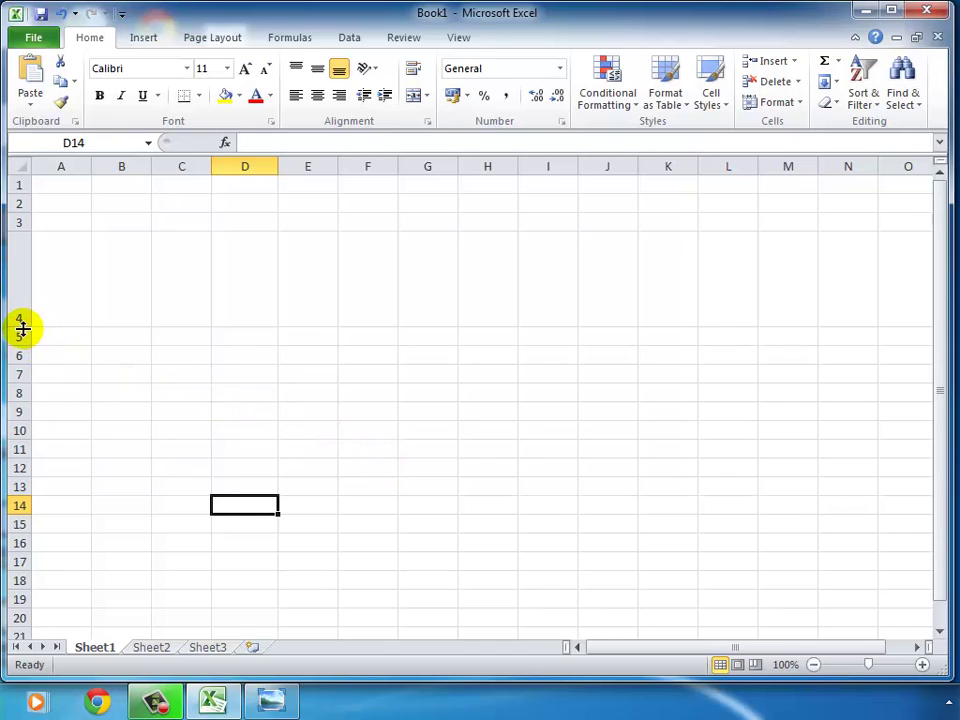
left_click_drag(22, 327, 26, 256)
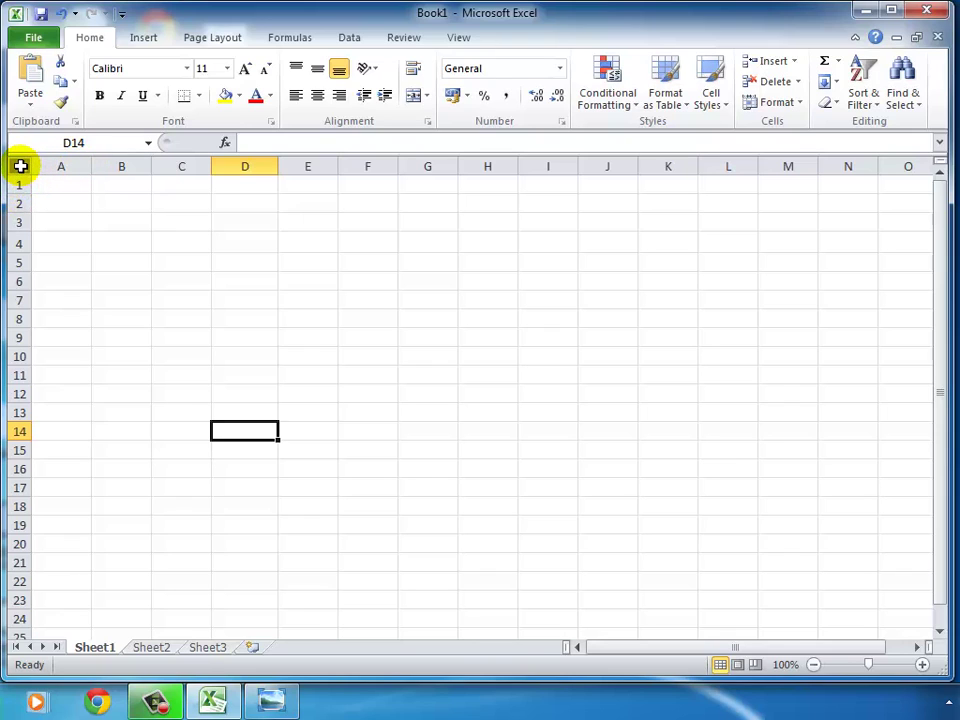
left_click(20, 166)
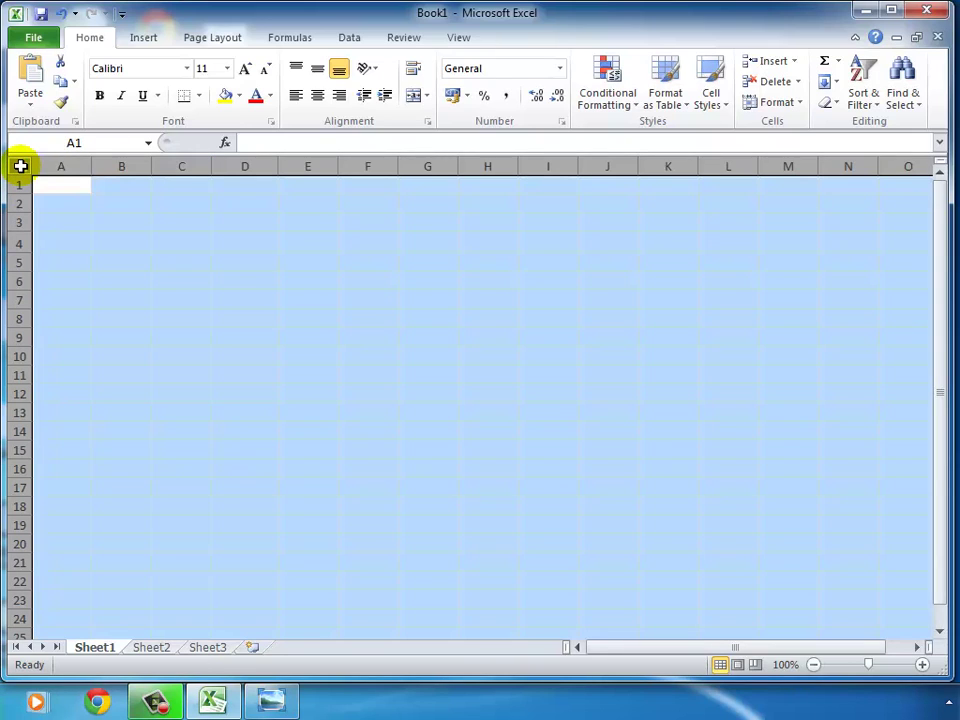
left_click(318, 350)
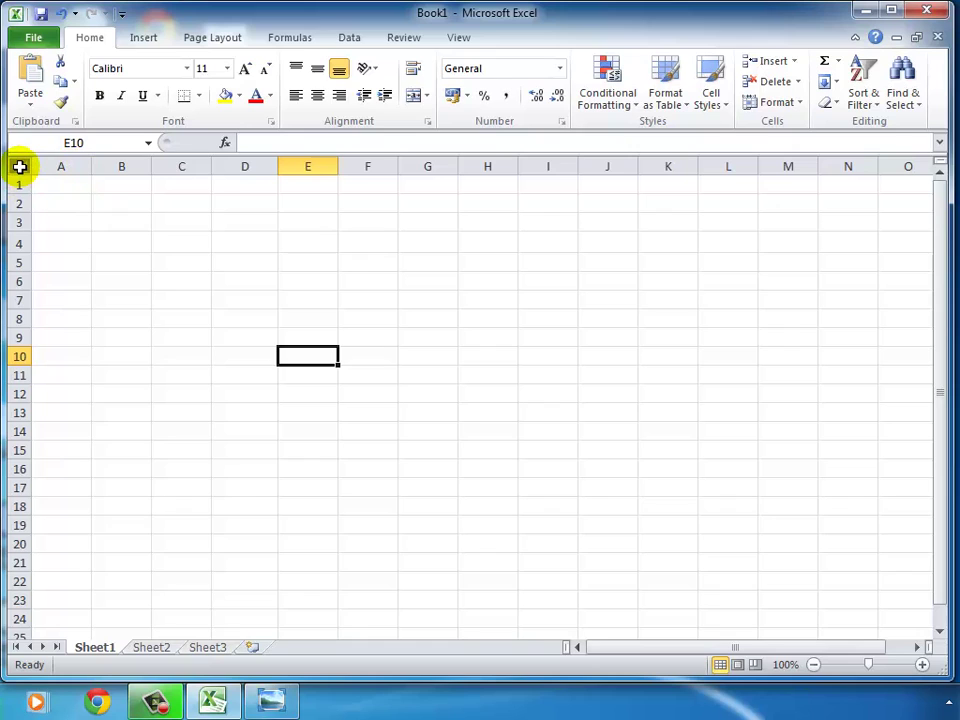
left_click(19, 167)
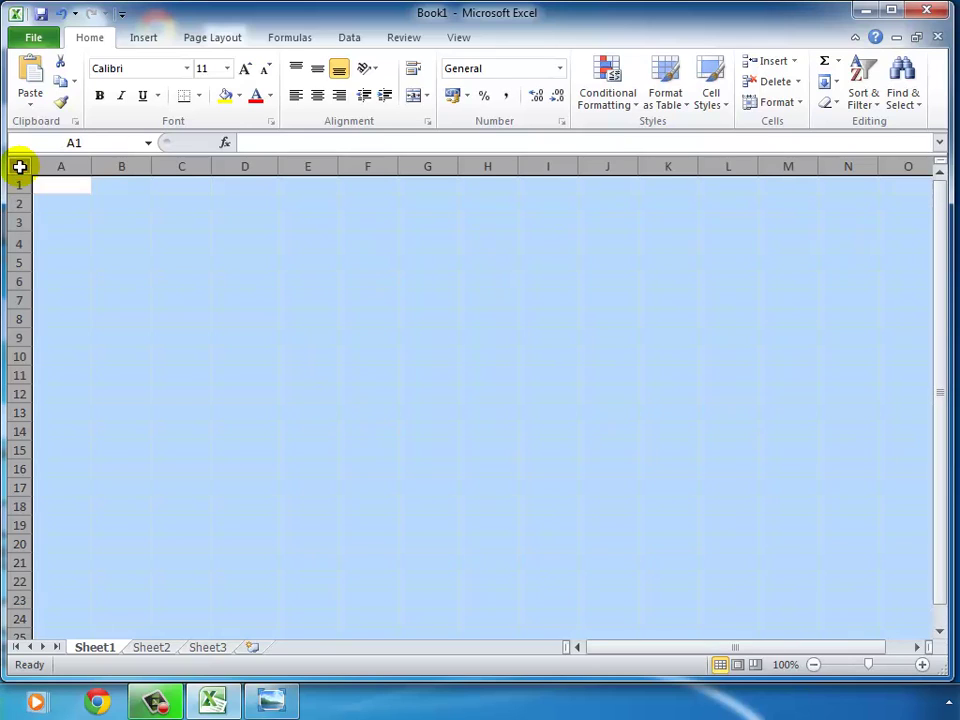
left_click(229, 262)
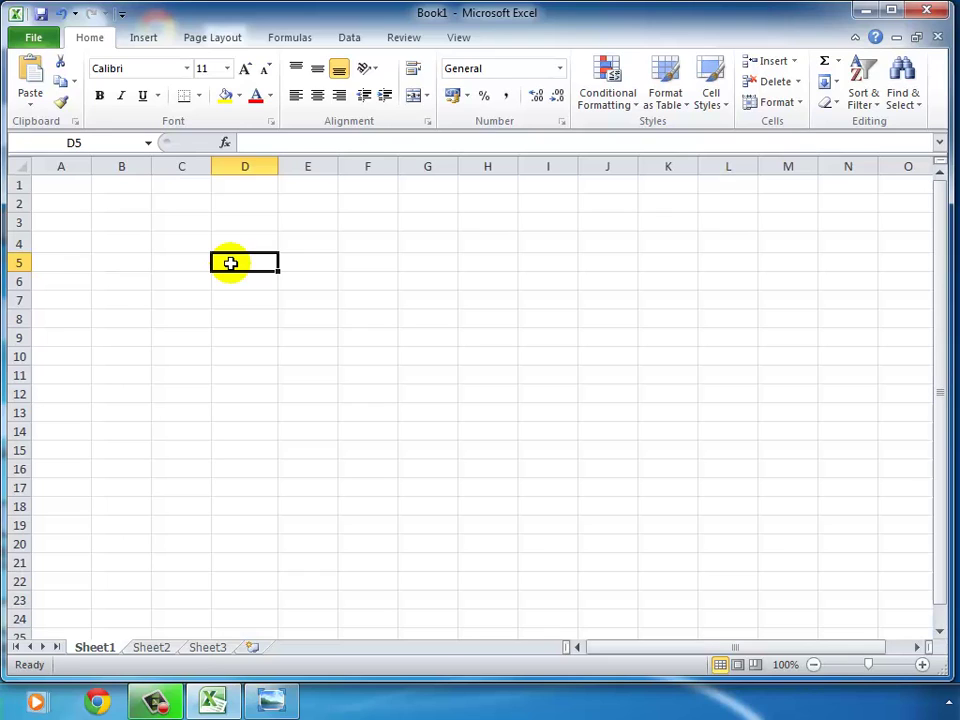
left_click(246, 221)
left_click(130, 205)
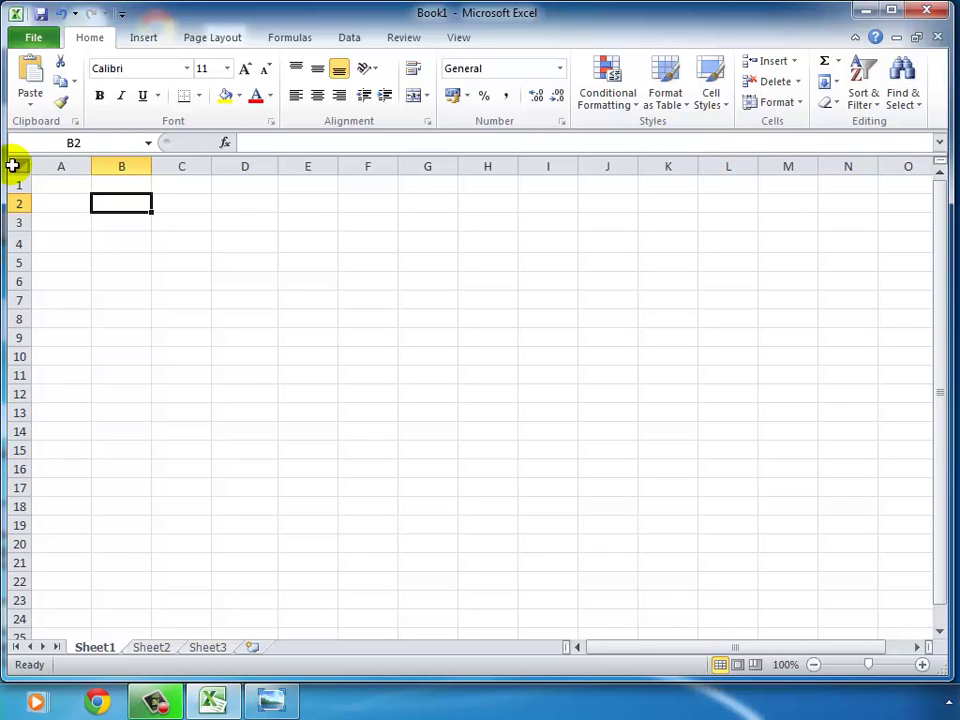
left_click(21, 165)
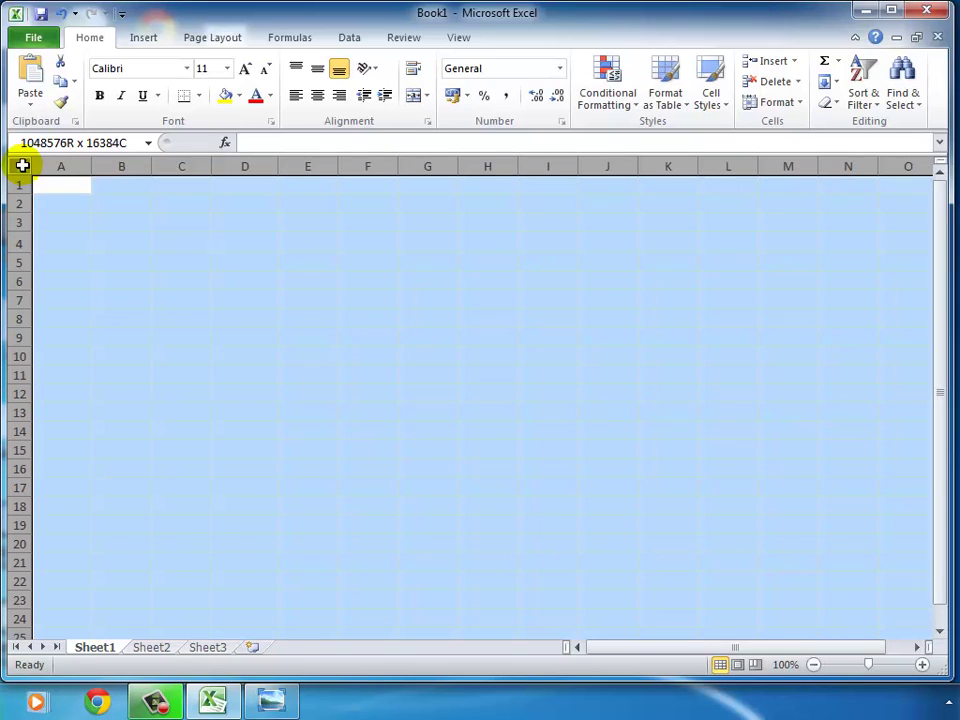
left_click(132, 240)
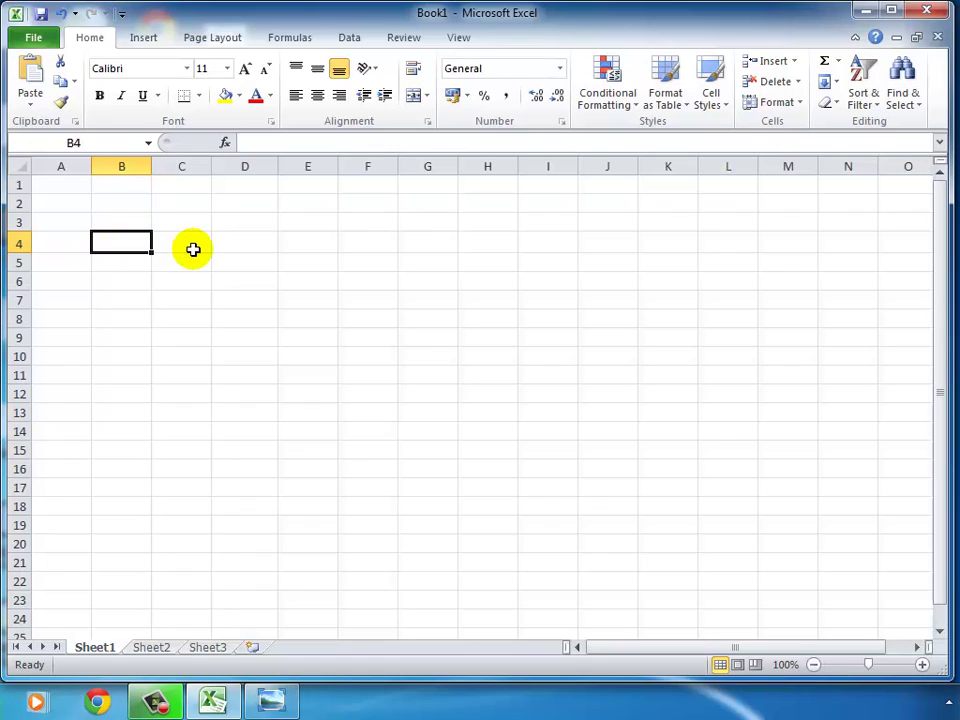
left_click(250, 165)
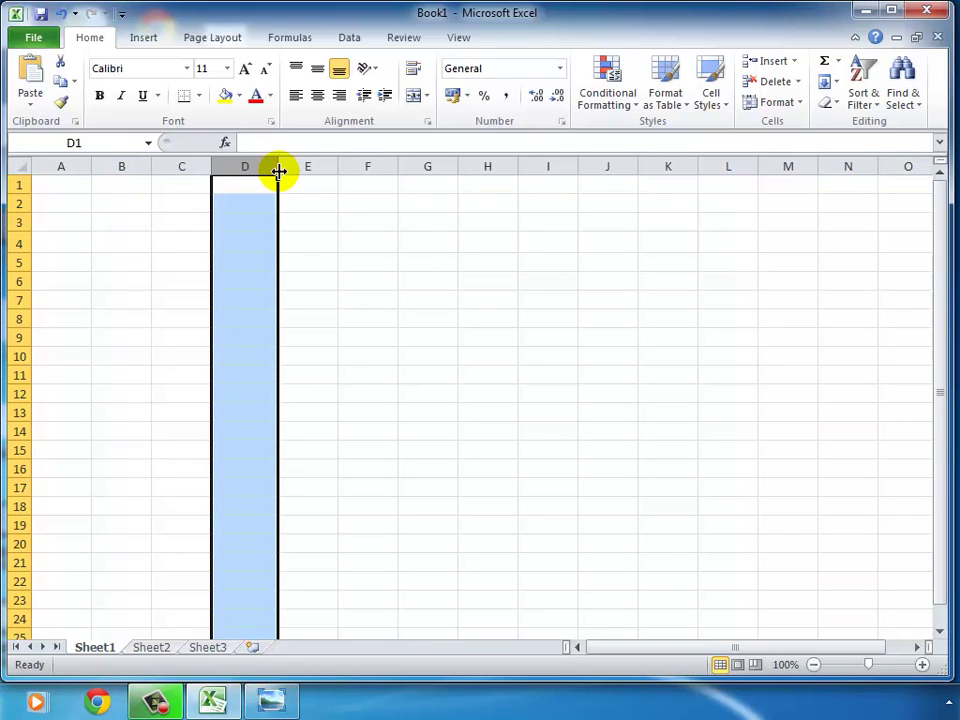
left_click(317, 248)
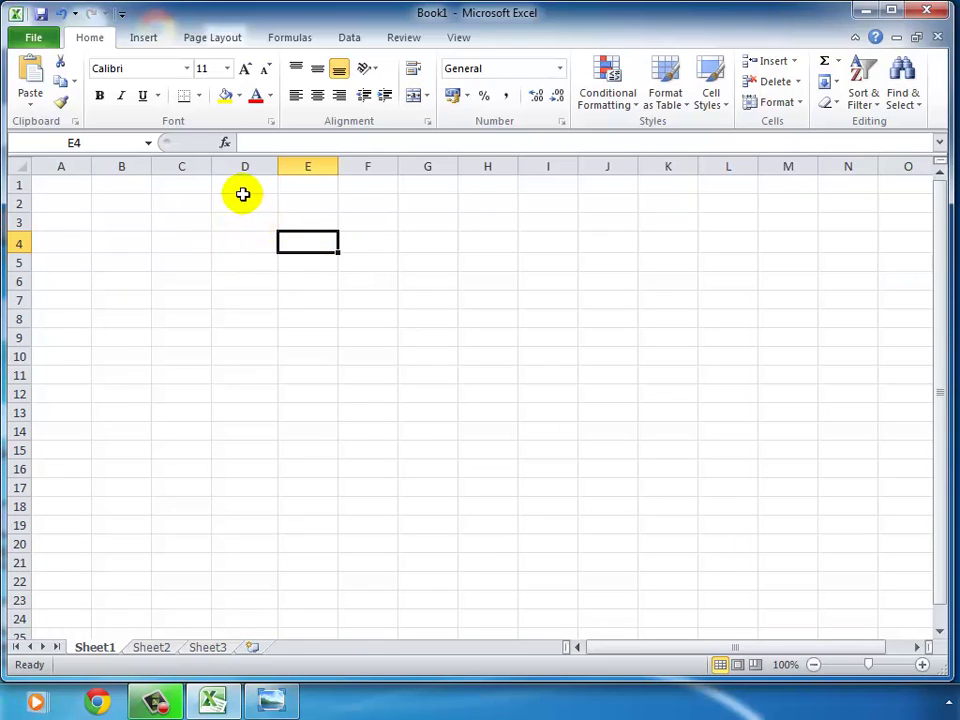
mouse_move(228, 183)
left_mouse_down()
mouse_move(463, 182)
mouse_move(463, 200)
left_mouse_up()
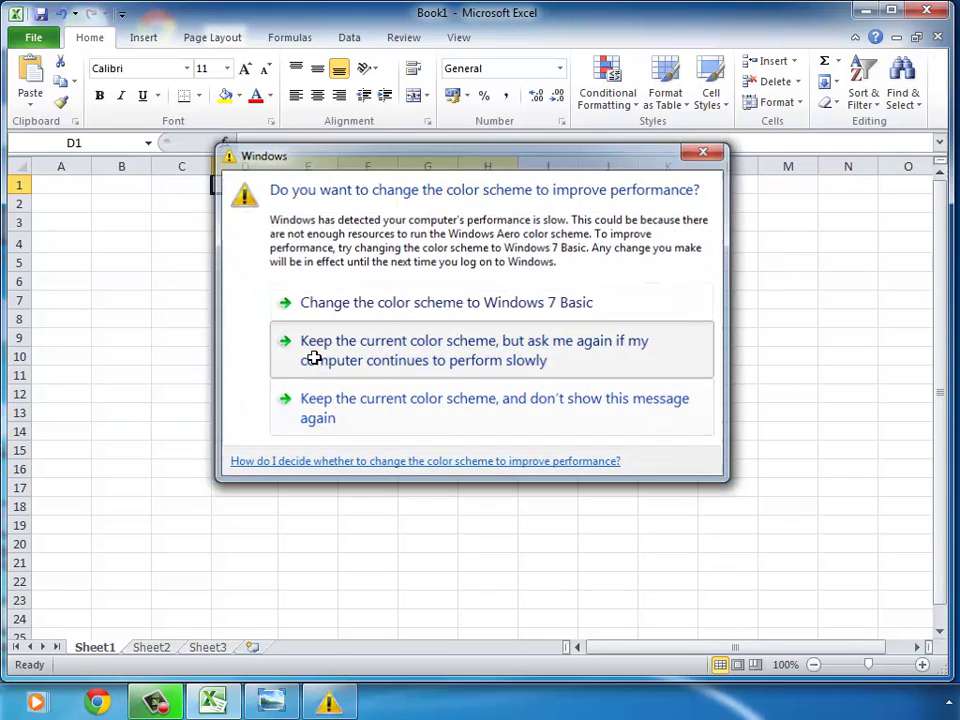
left_click(311, 358)
left_click(275, 356)
left_click_drag(242, 183, 487, 183)
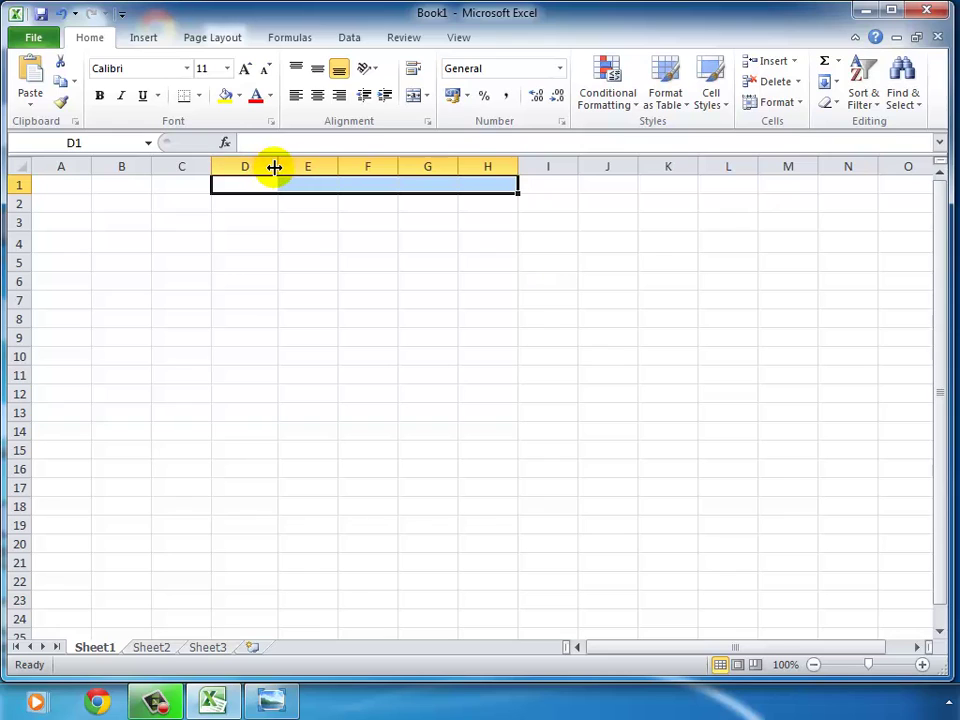
left_click_drag(275, 166, 366, 166)
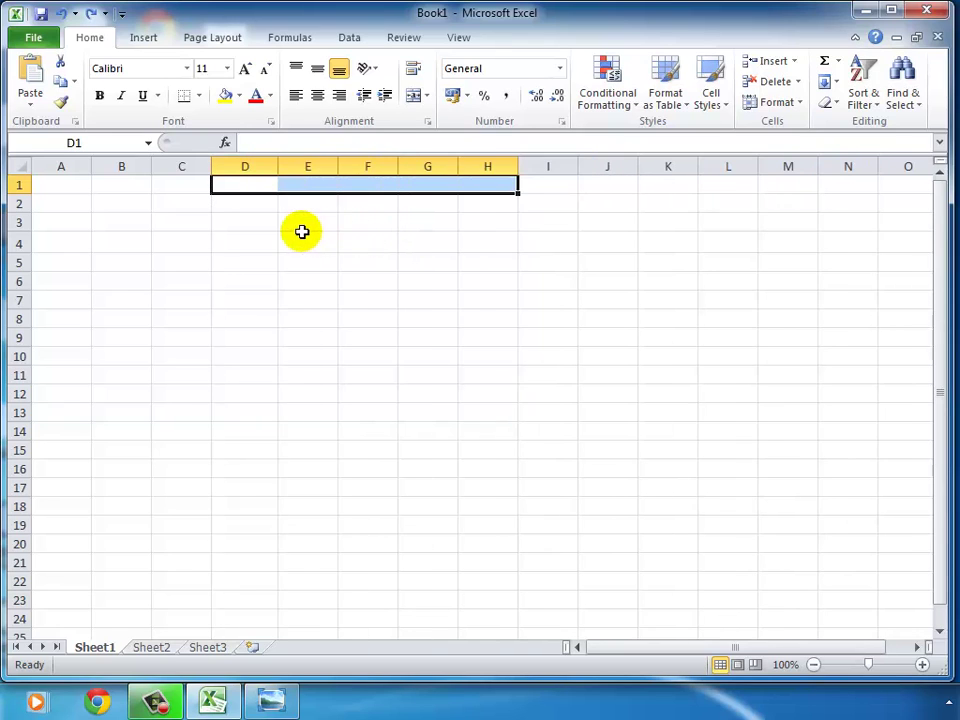
key("ctrl+z")
left_click(310, 240)
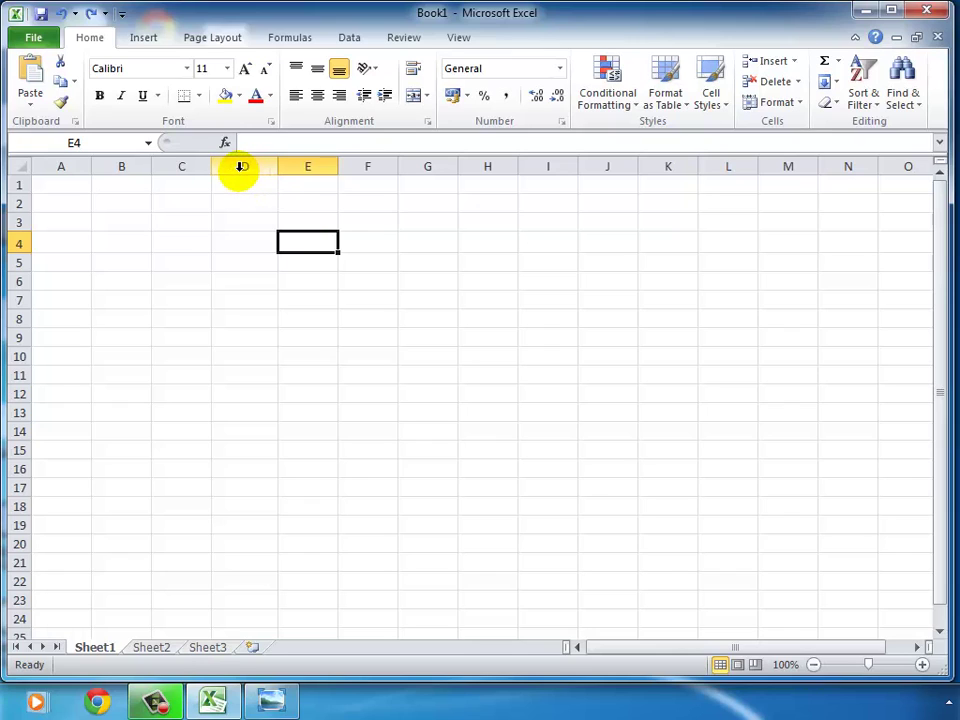
left_click_drag(241, 167, 425, 167)
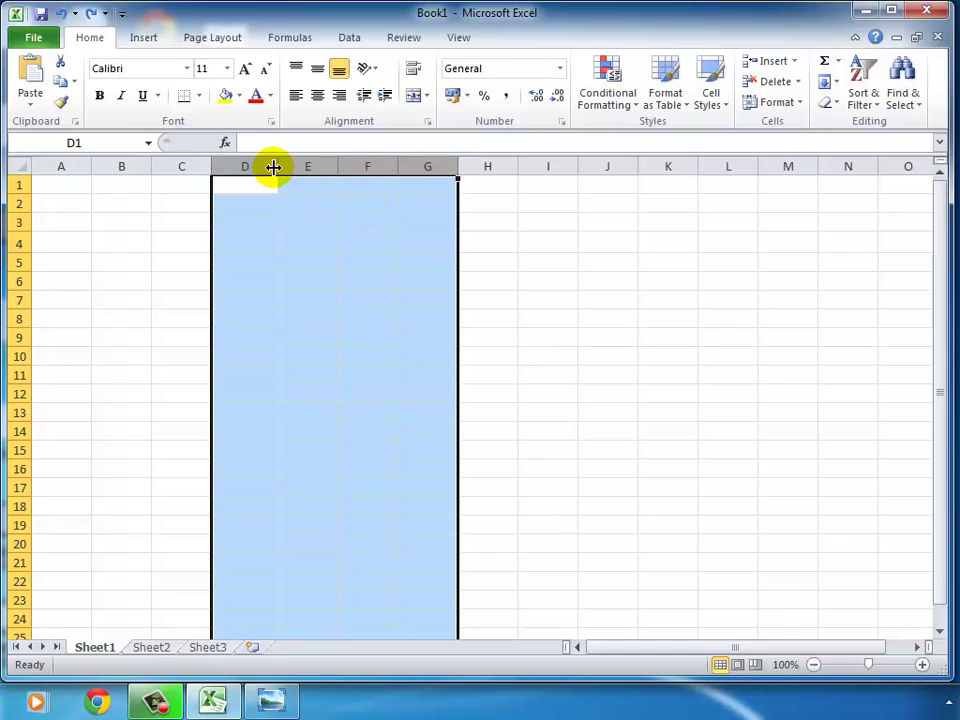
left_click_drag(275, 167, 355, 167)
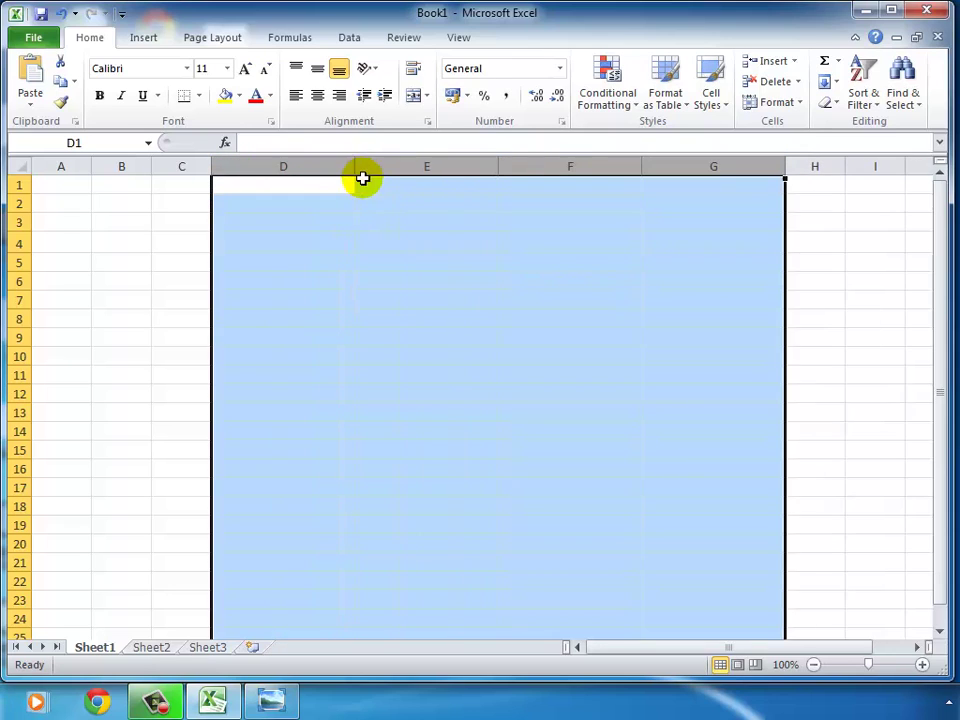
left_click(693, 230)
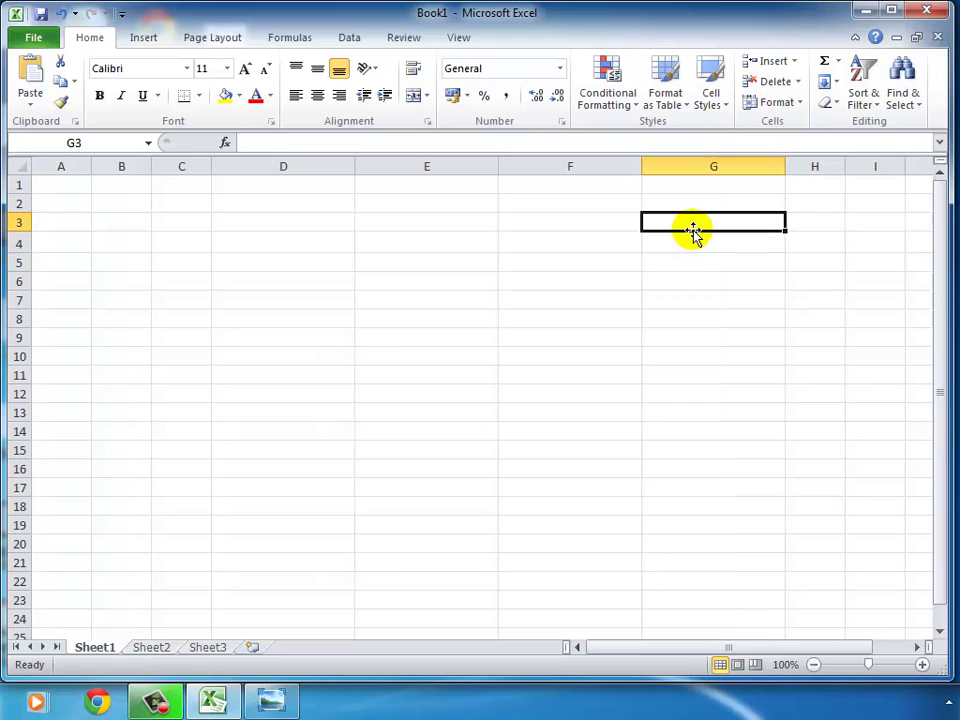
key("ctrl+z")
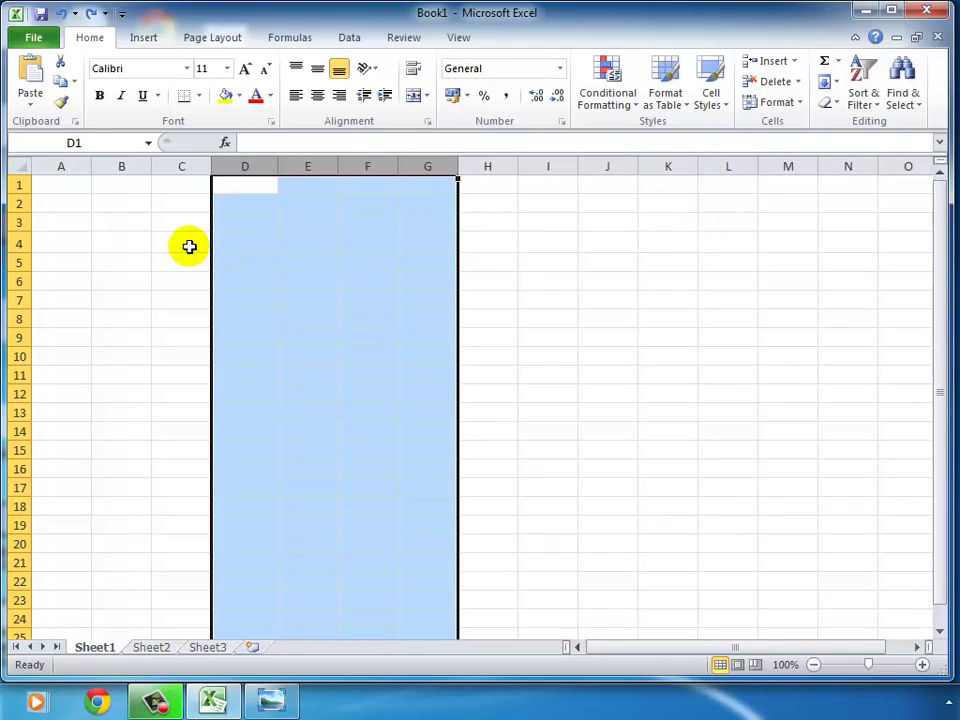
left_click(179, 247)
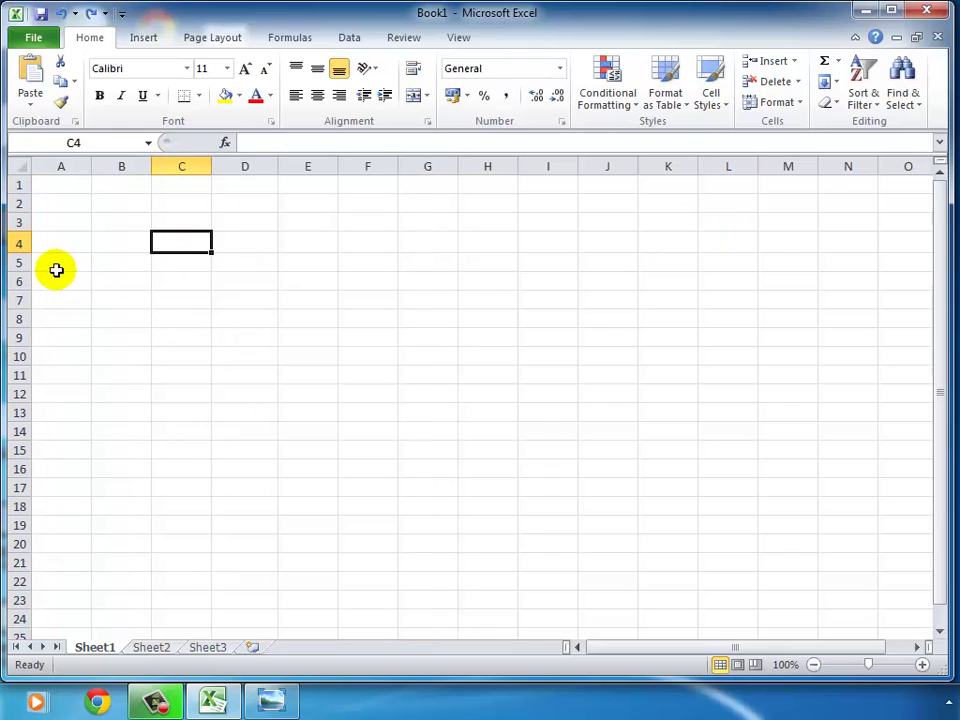
left_click_drag(18, 243, 15, 317)
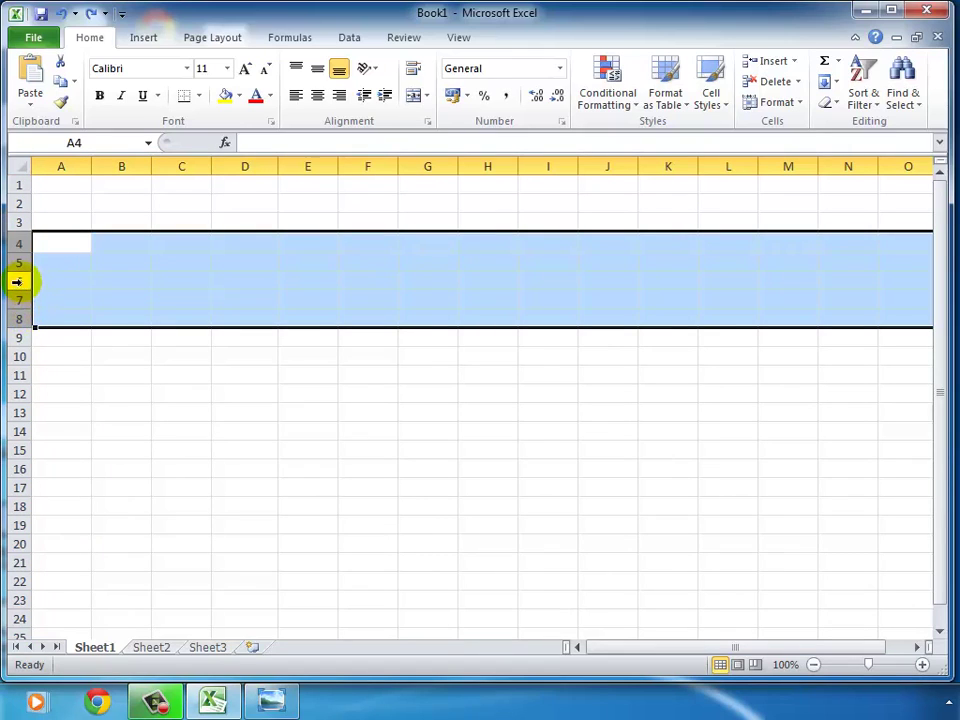
left_click_drag(19, 272, 19, 309)
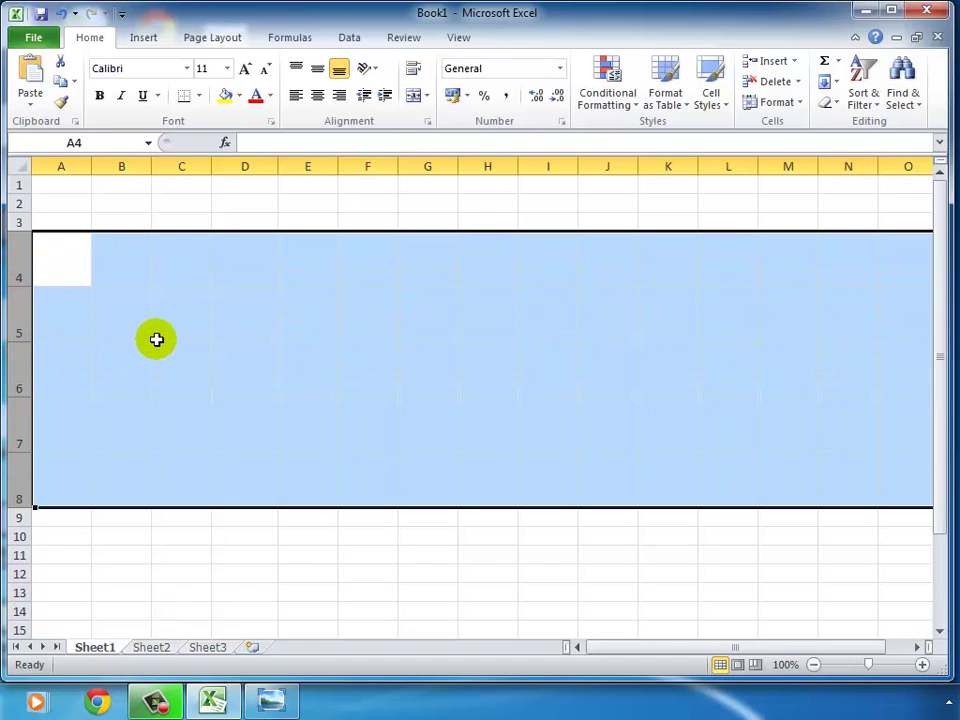
left_click(192, 381)
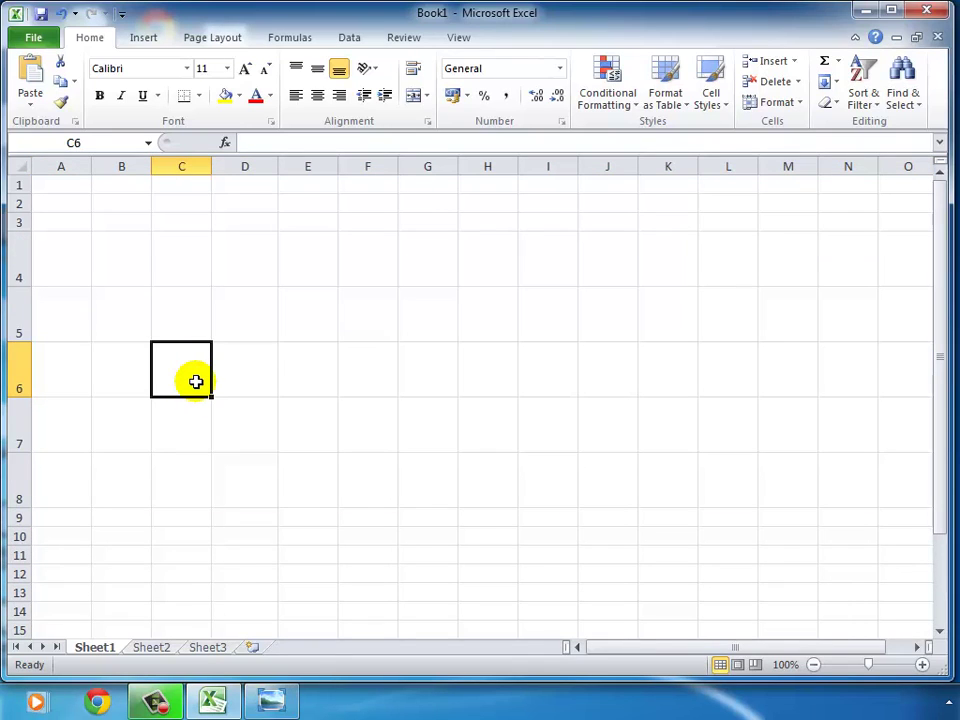
key("ctrl+z")
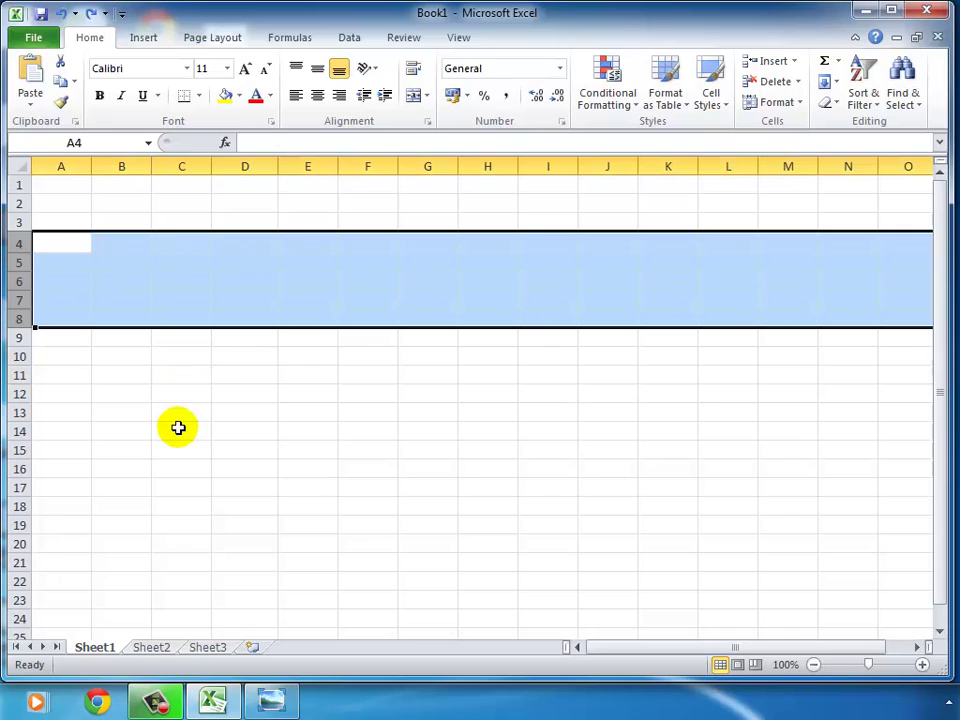
left_click(178, 430)
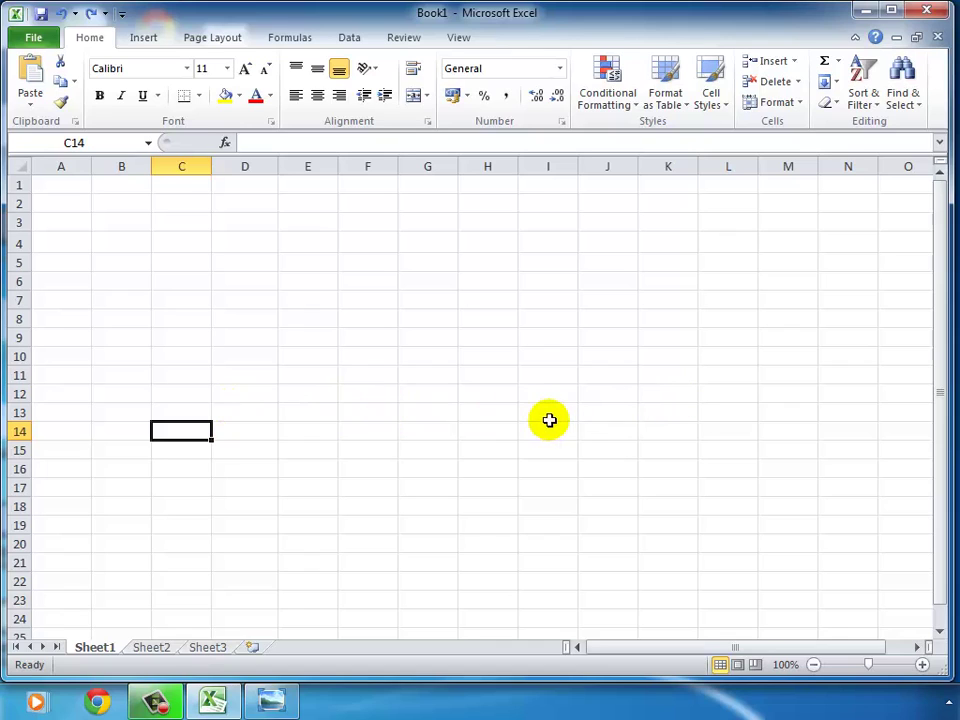
left_click(201, 297)
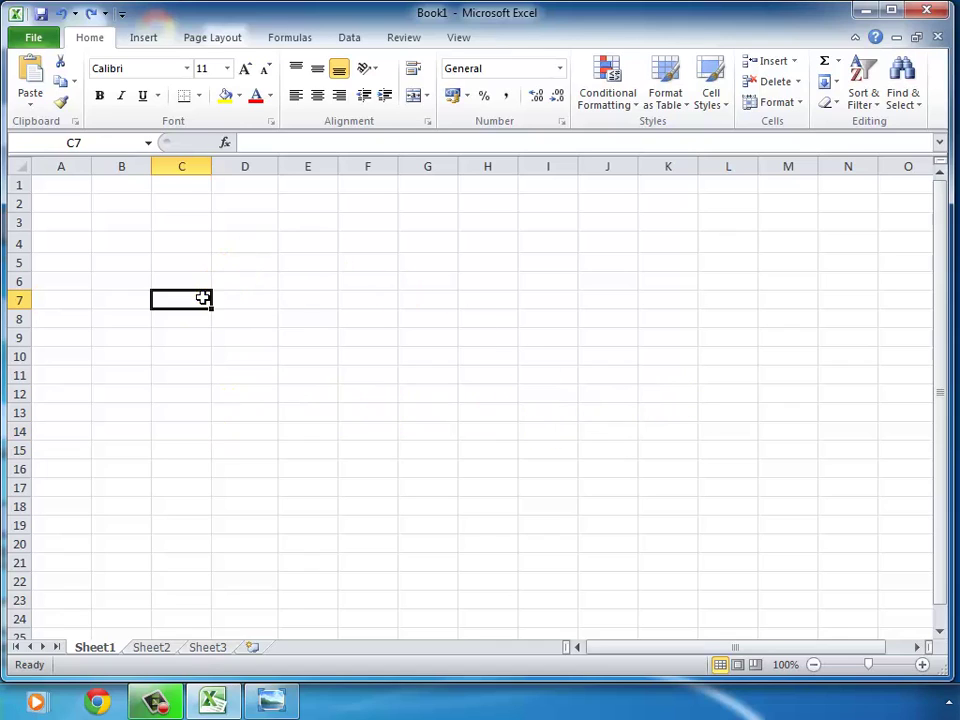
left_click(54, 183)
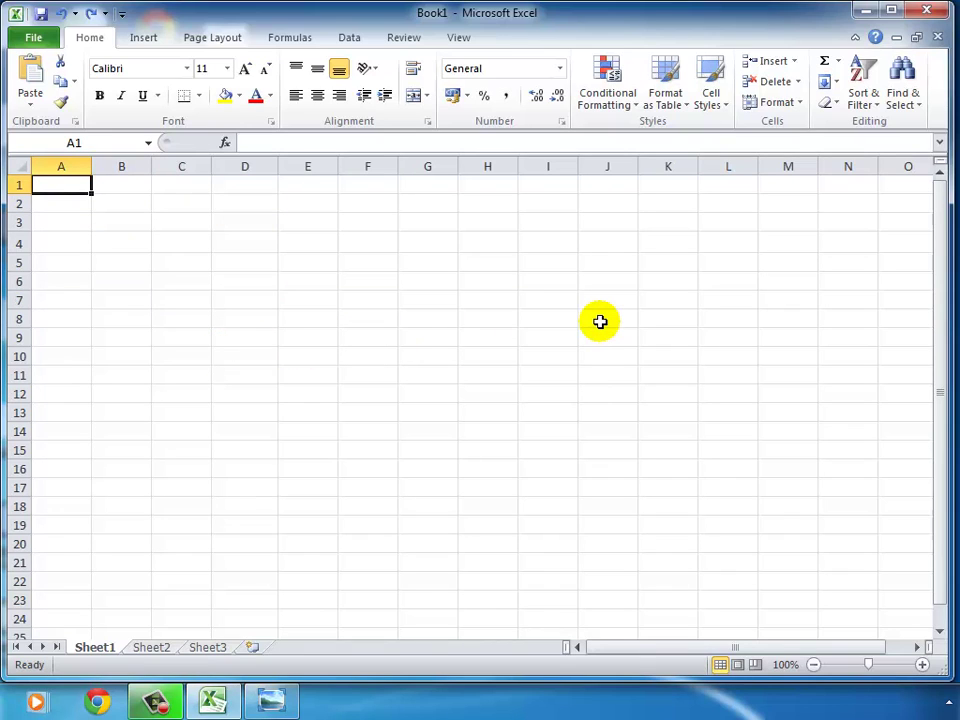
left_click(411, 285)
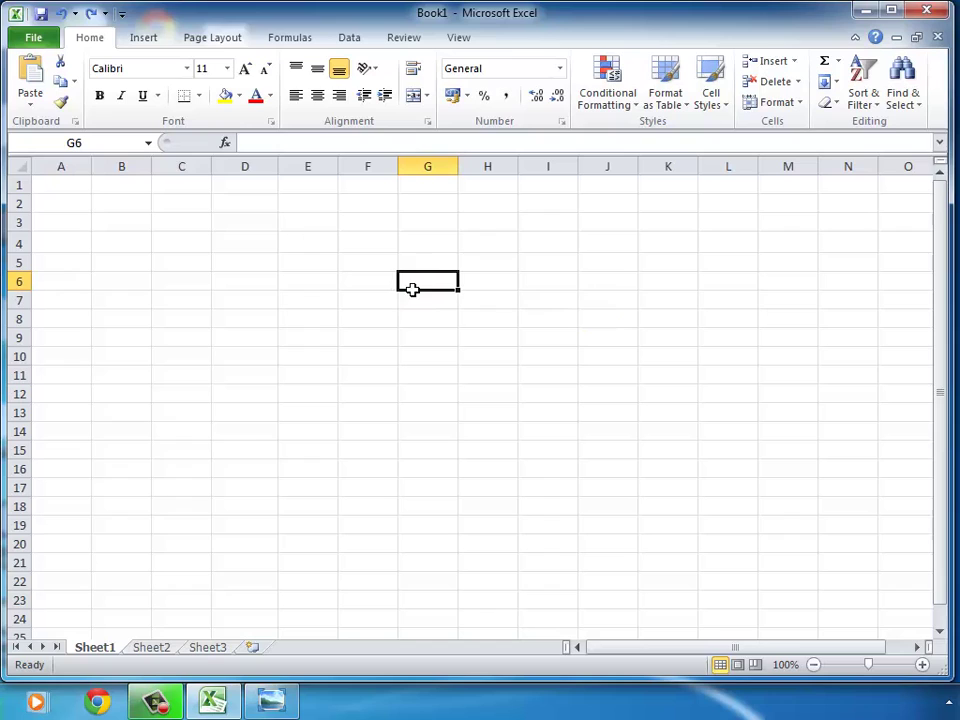
left_click(242, 243)
left_click(45, 187)
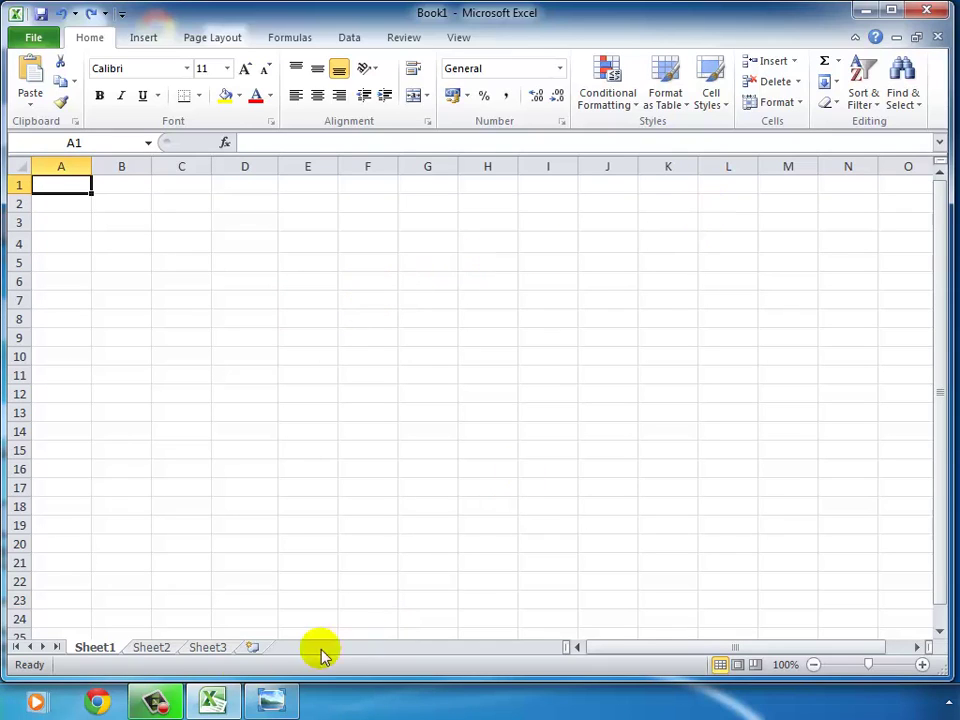
left_click(147, 704)
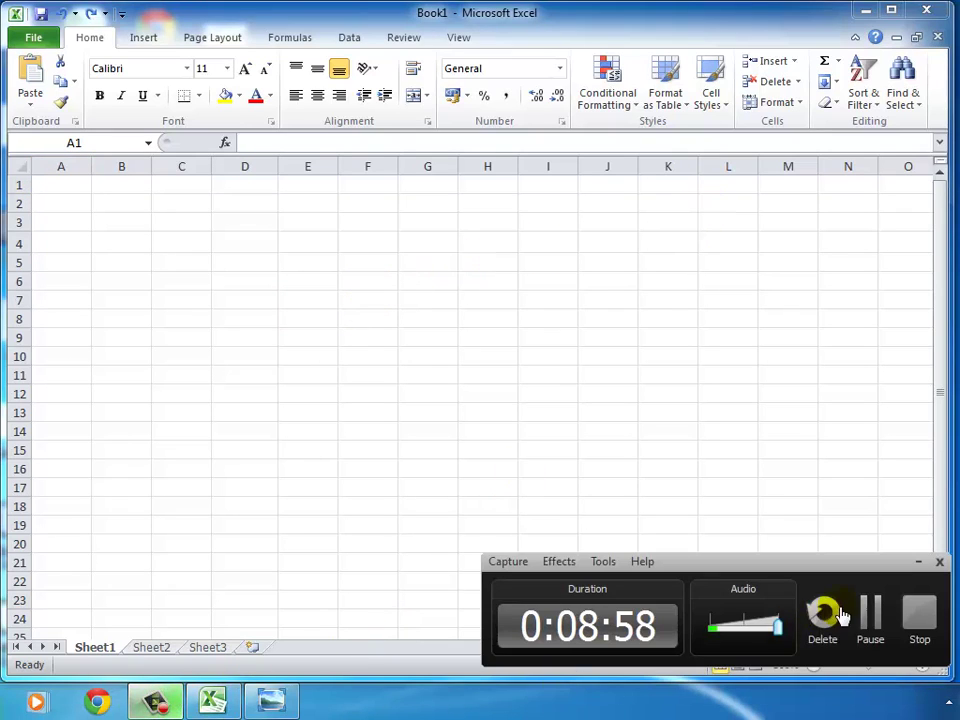
left_click(918, 562)
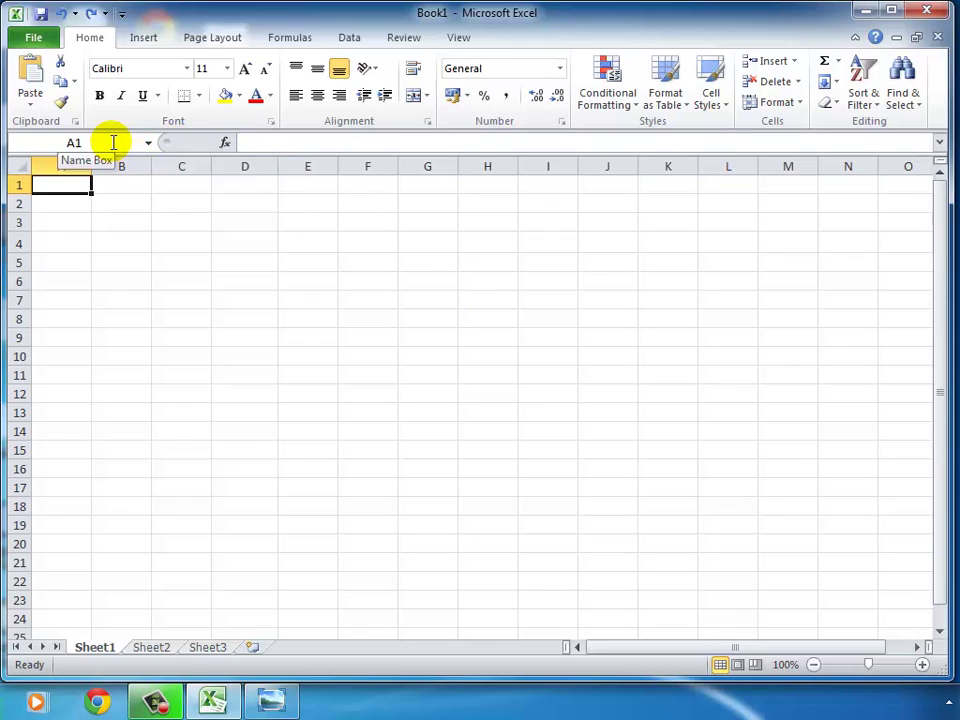
left_click(306, 166)
left_click(392, 240)
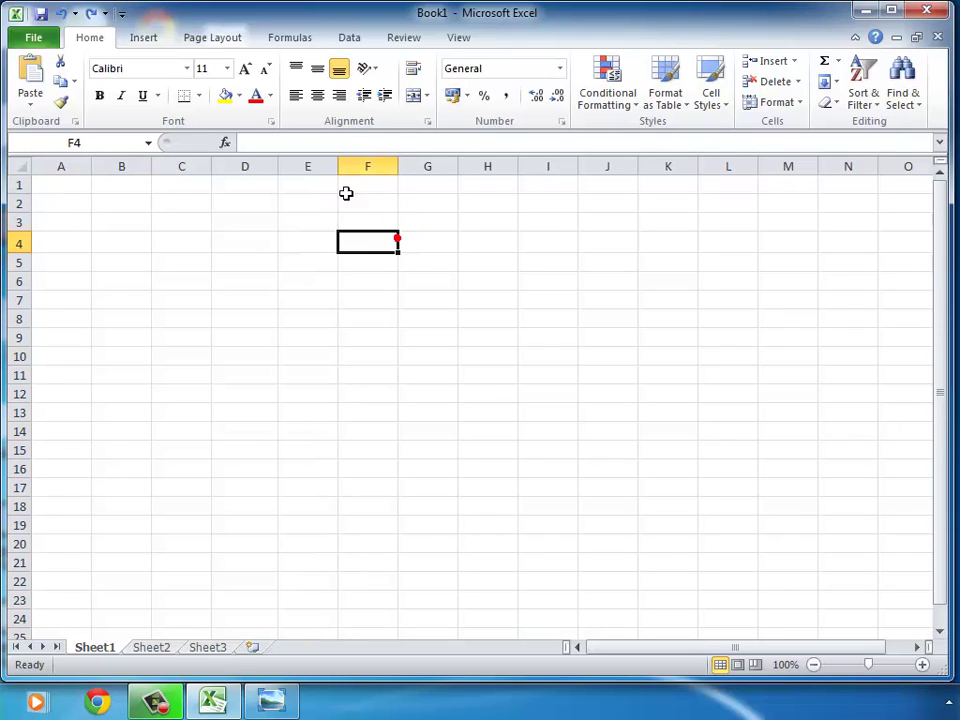
left_click(320, 160)
left_click_drag(320, 160, 497, 165)
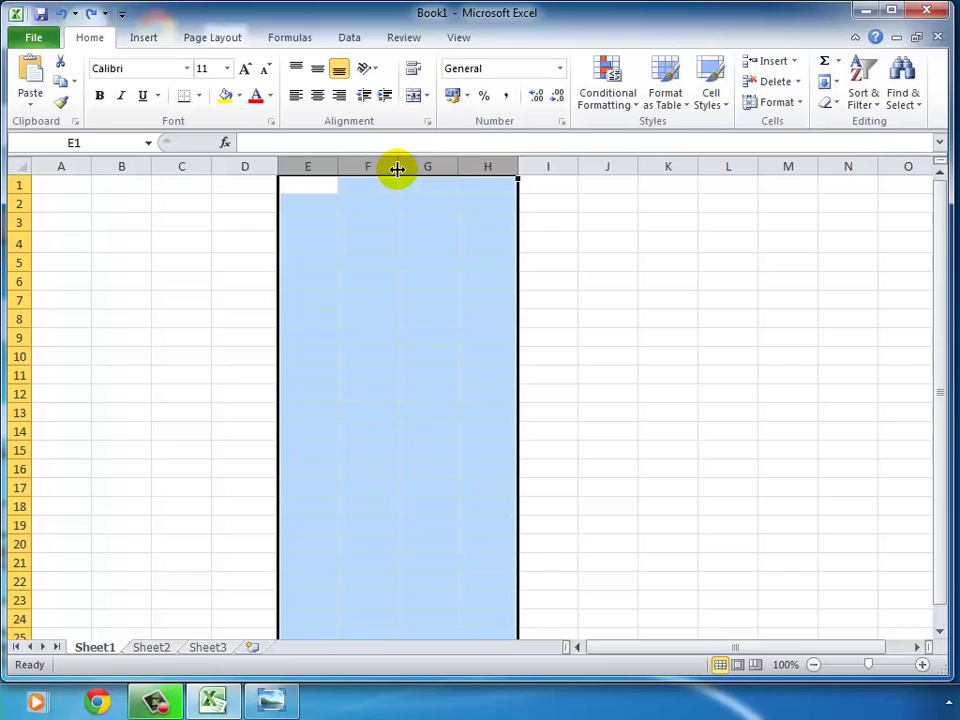
left_click(17, 221)
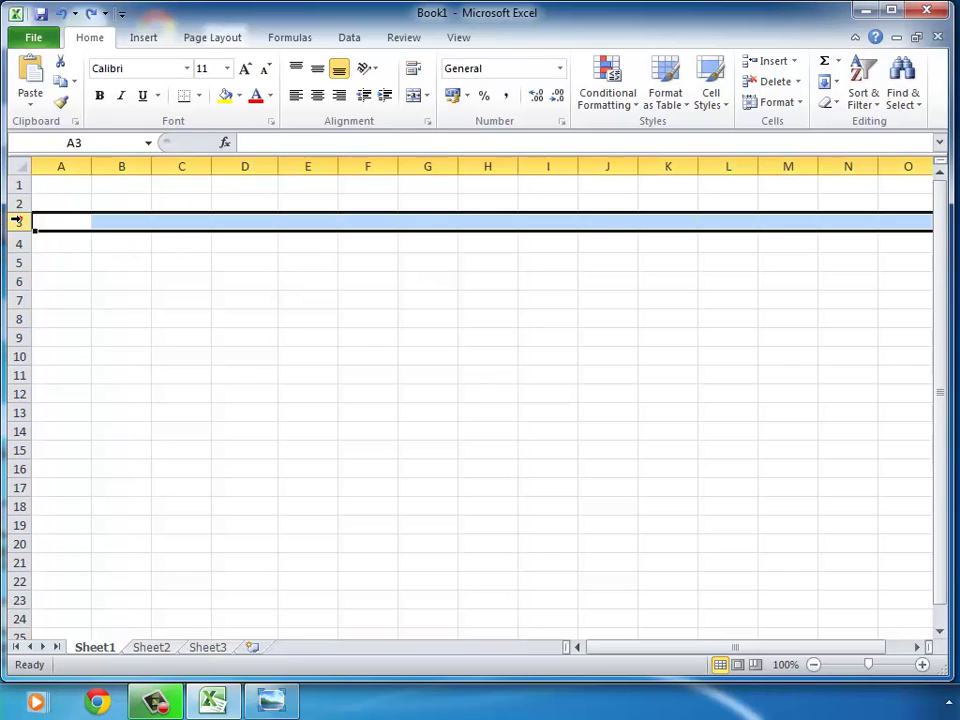
left_click(240, 280)
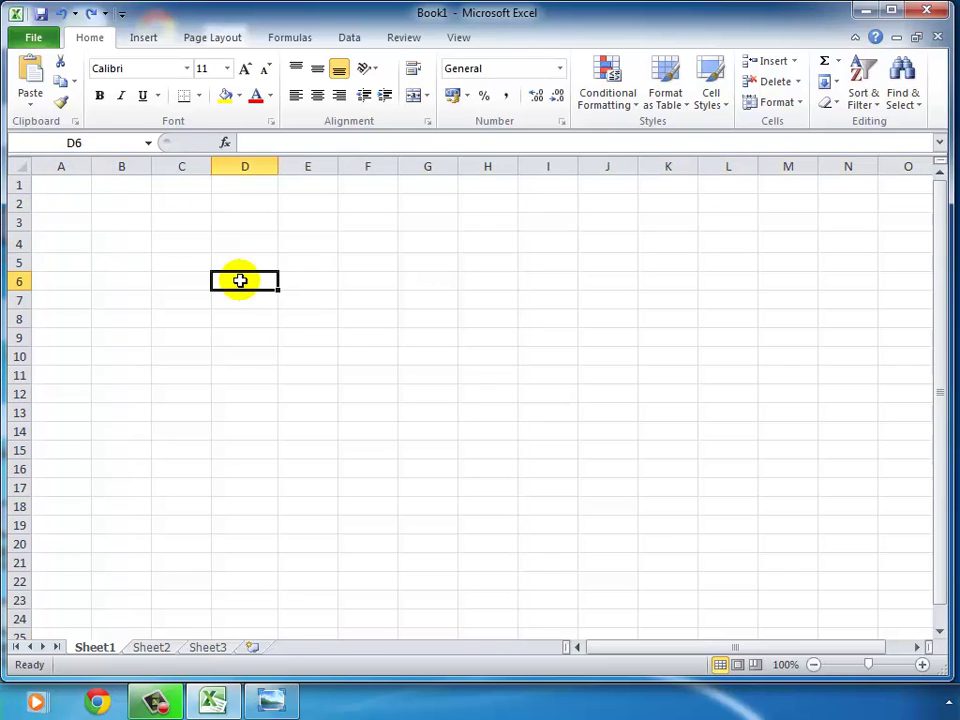
left_click(145, 648)
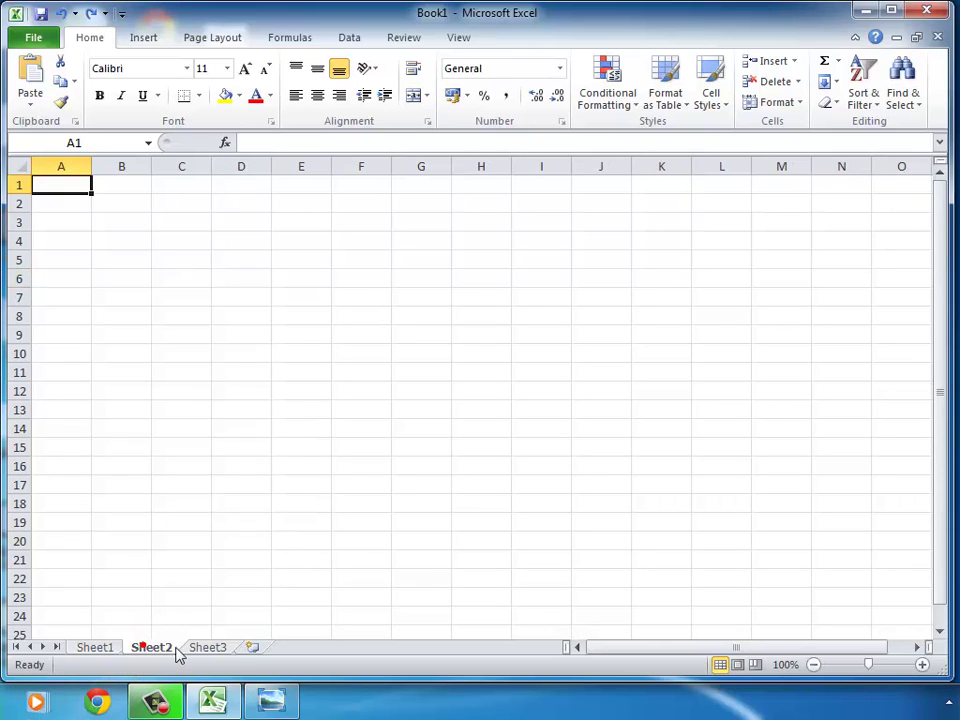
left_click(200, 648)
left_click(82, 648)
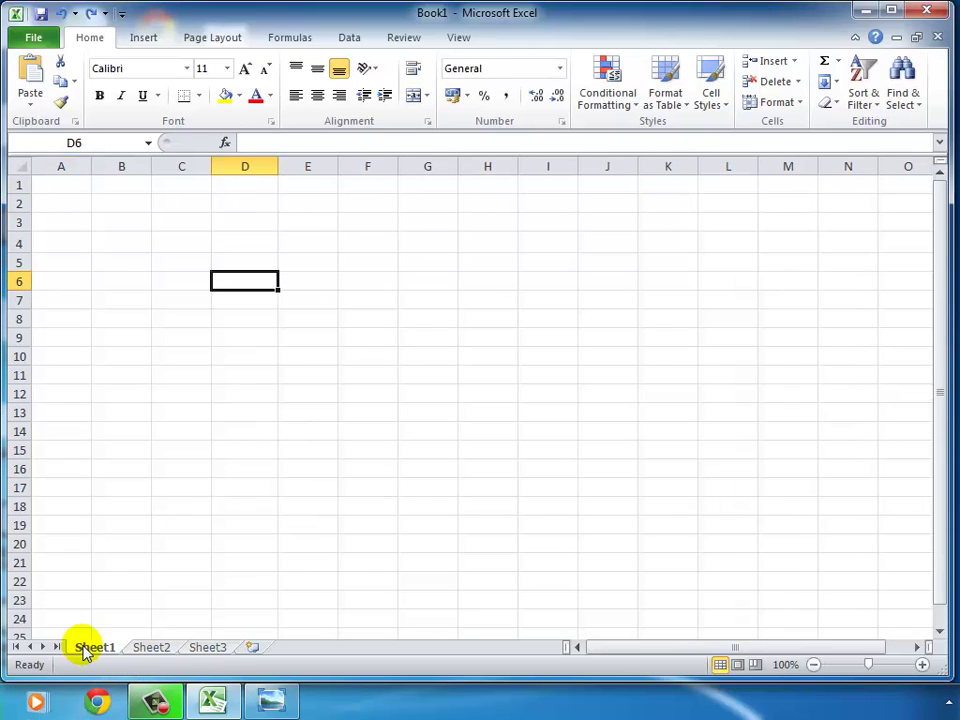
left_click(23, 168)
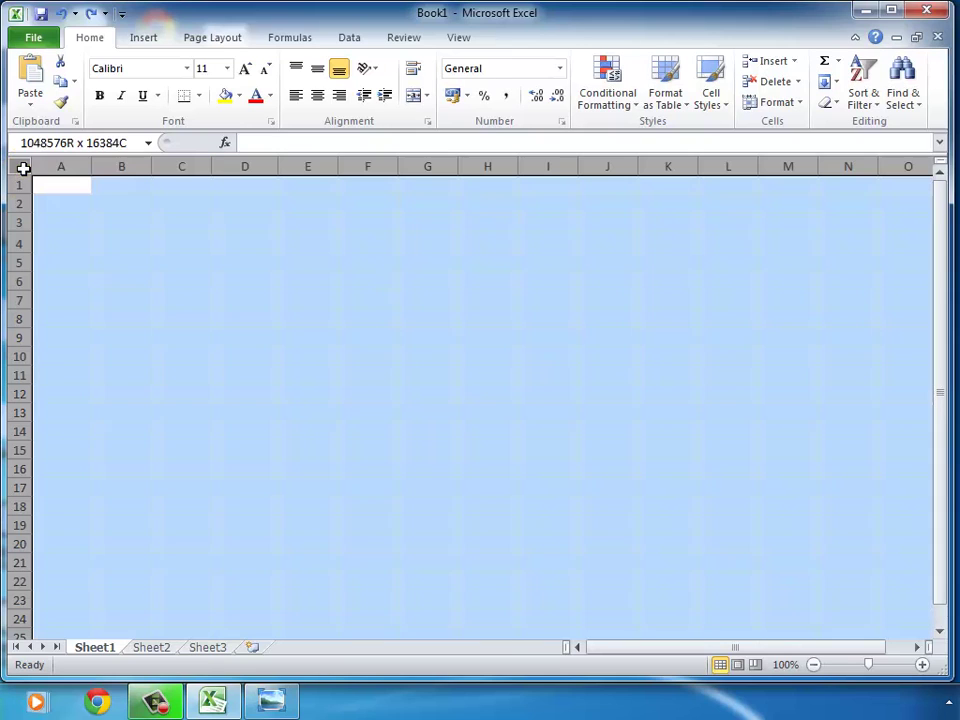
left_click(217, 398)
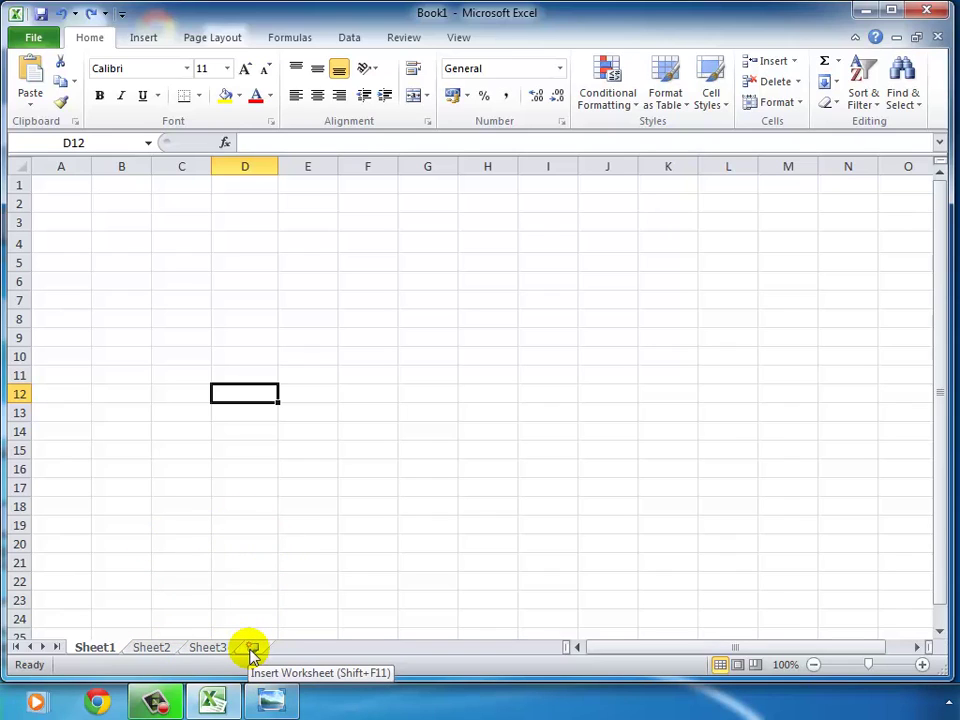
Insert a new blank worksheet, Sheet4, after Sheet3.
left_click(252, 649)
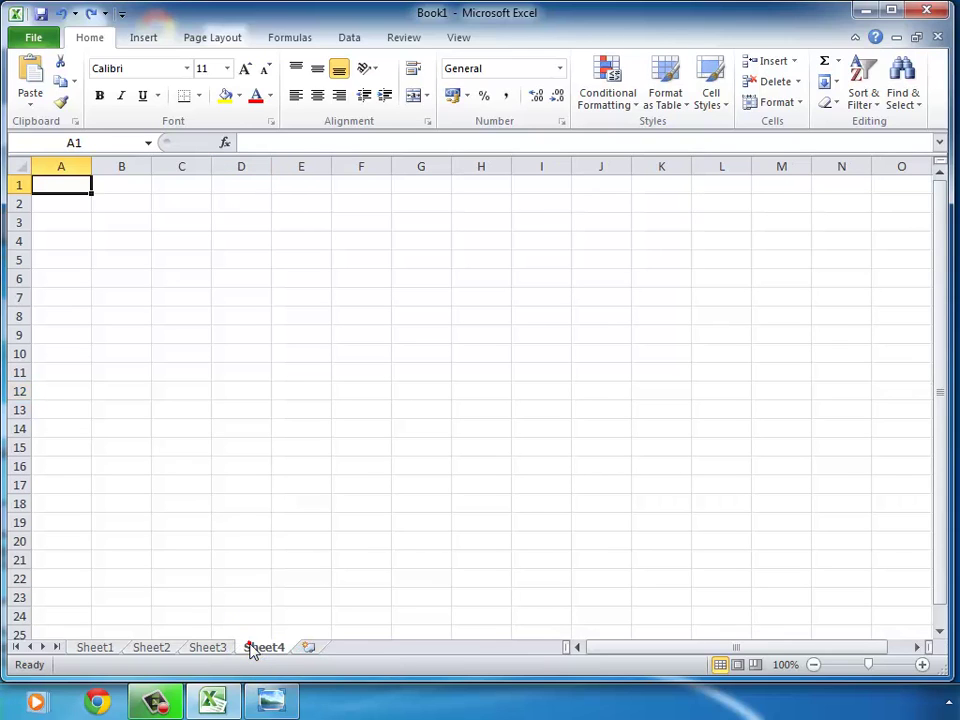